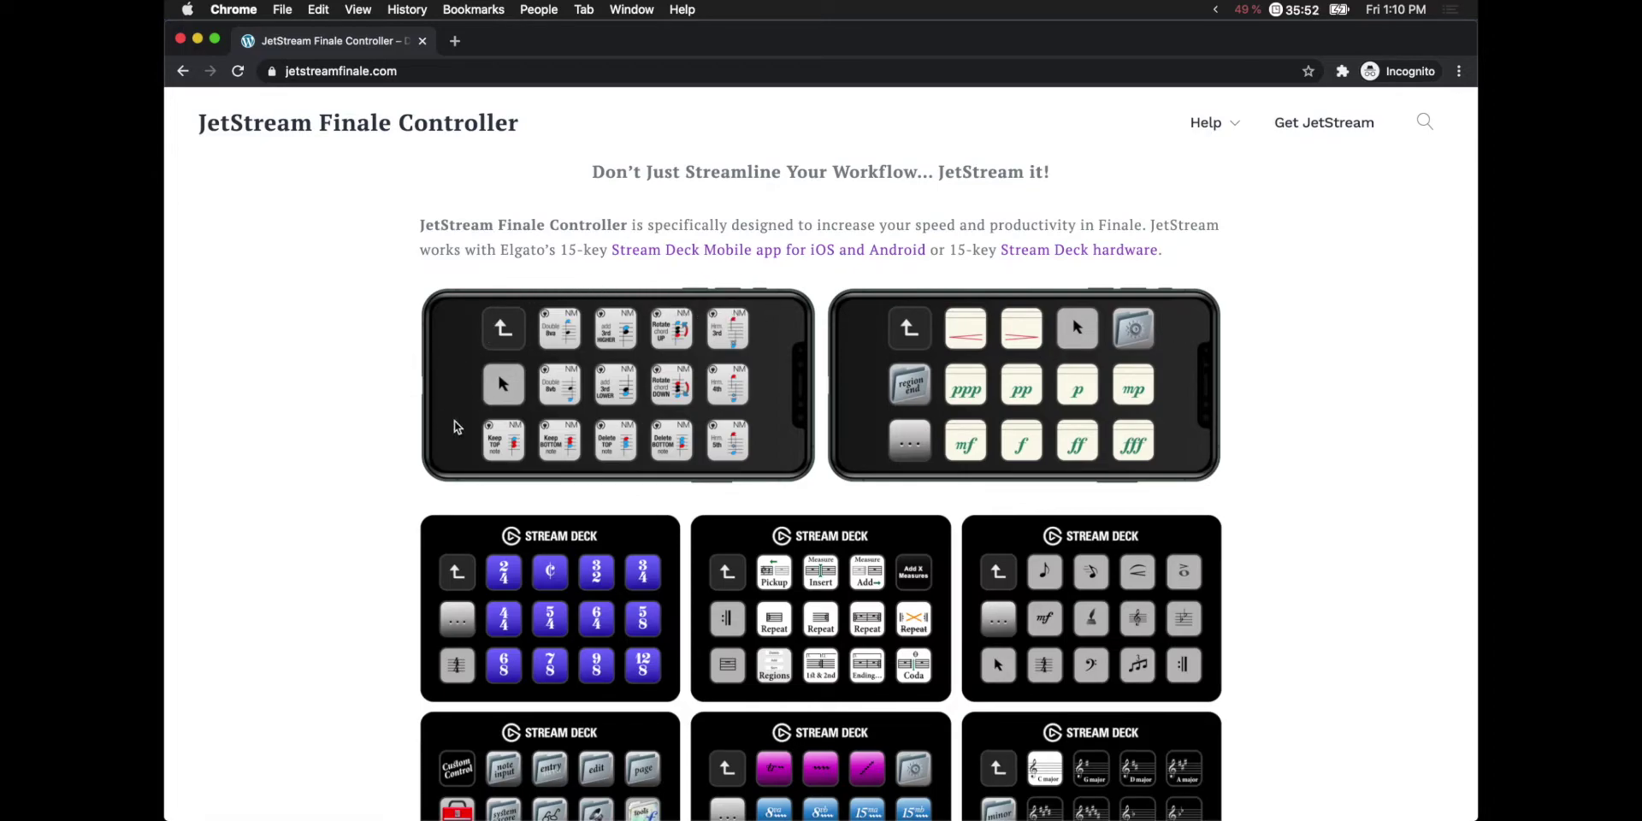
# - Scroll through the score and select measures 1–2 of the melody
pyautogui.scroll(-5, 454, 419)
pyautogui.scroll(-10, 447, 220)
pyautogui.scroll(-15, 447, 224)
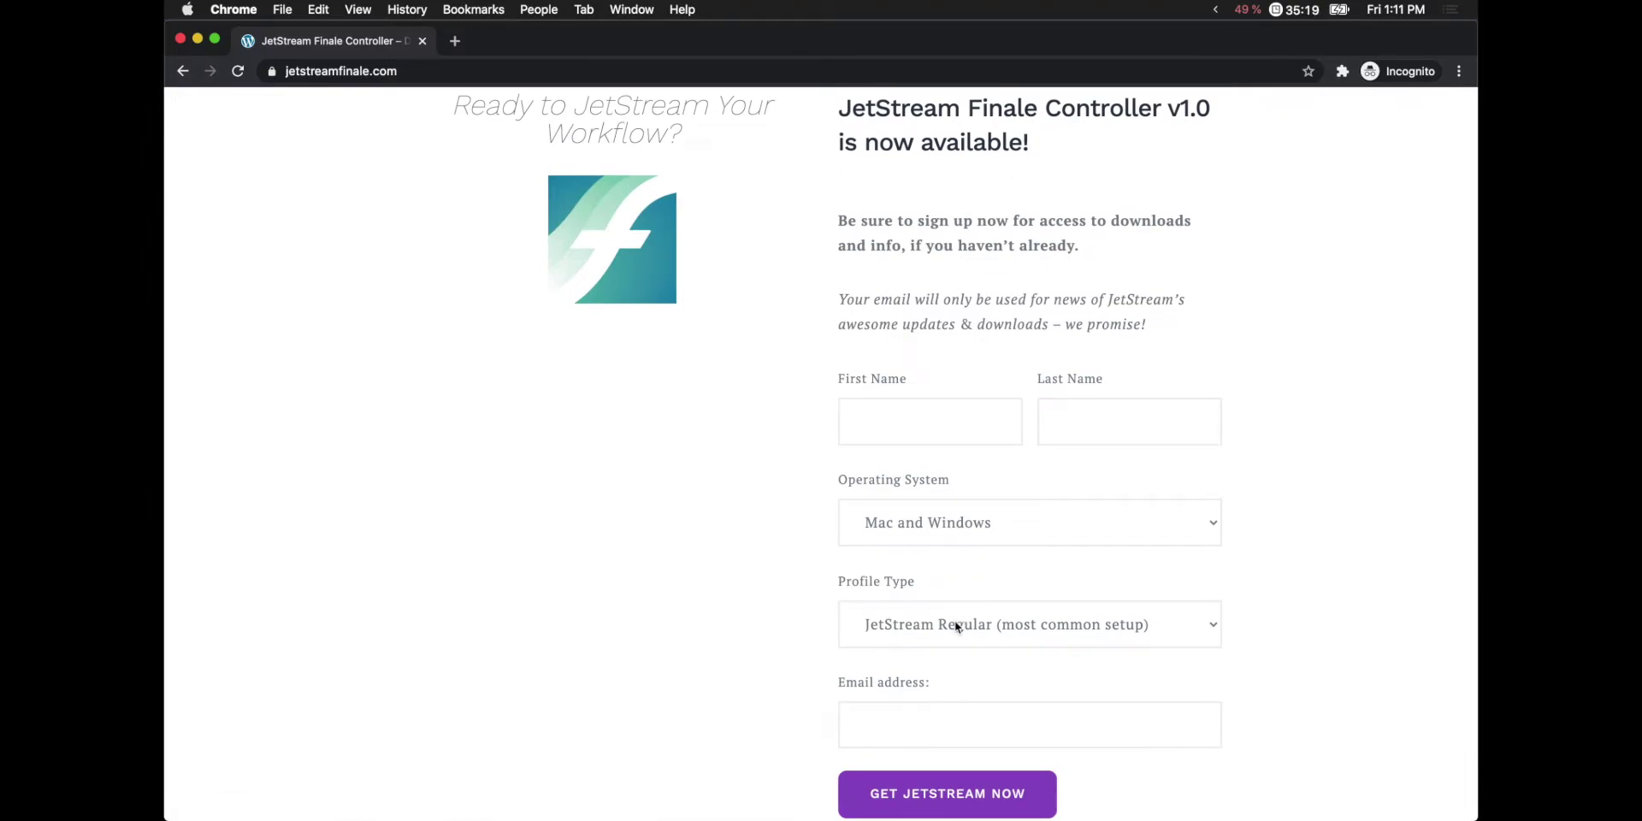
pyautogui.scroll(10, 955, 627)
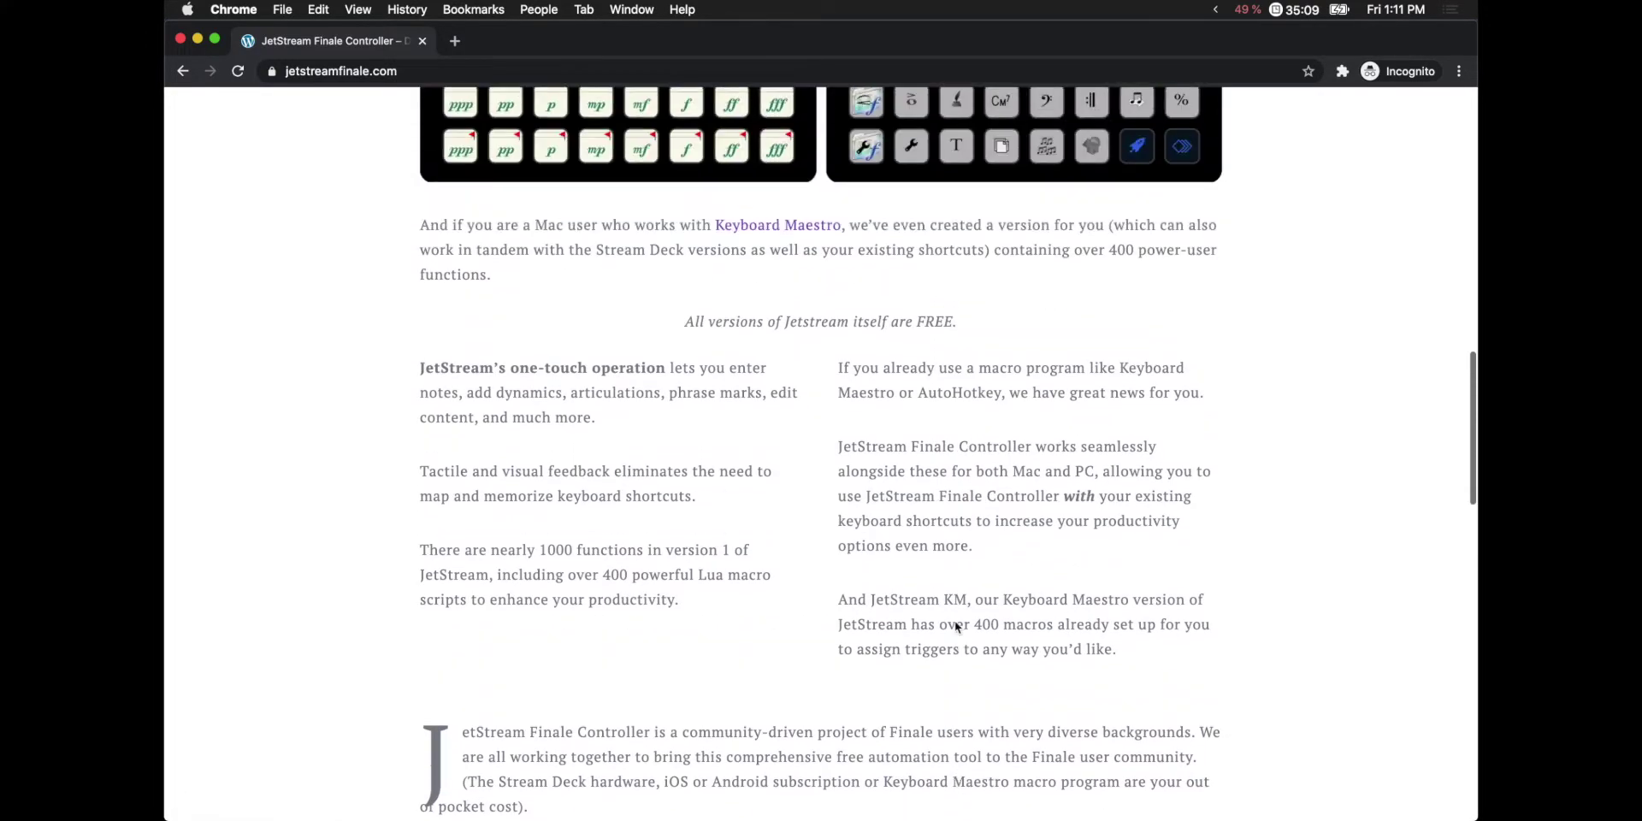
pyautogui.scroll(15, 955, 627)
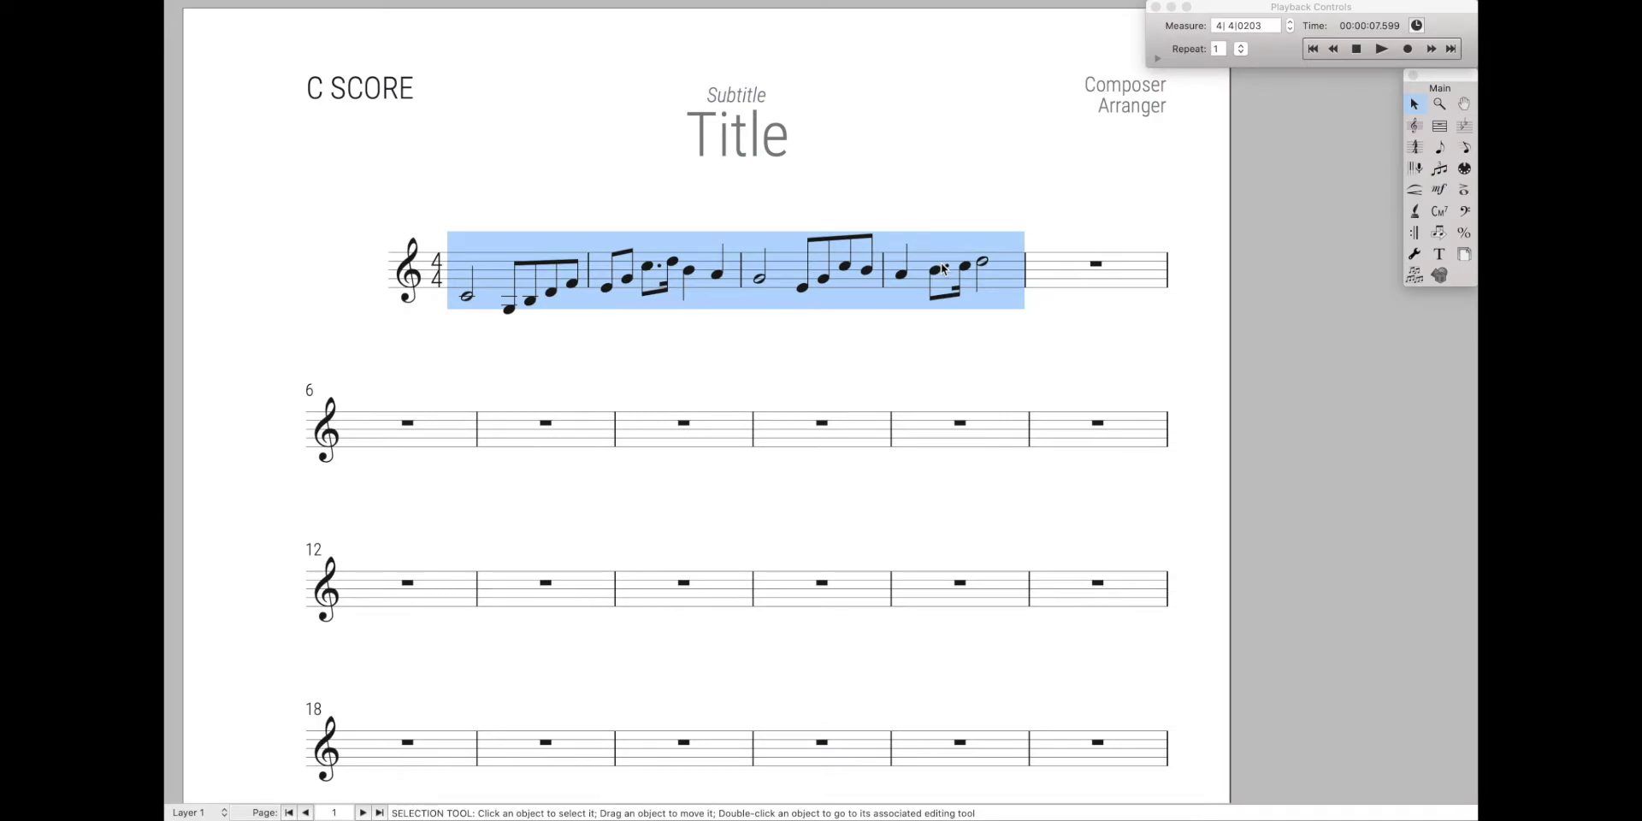
pyautogui.click(682, 325)
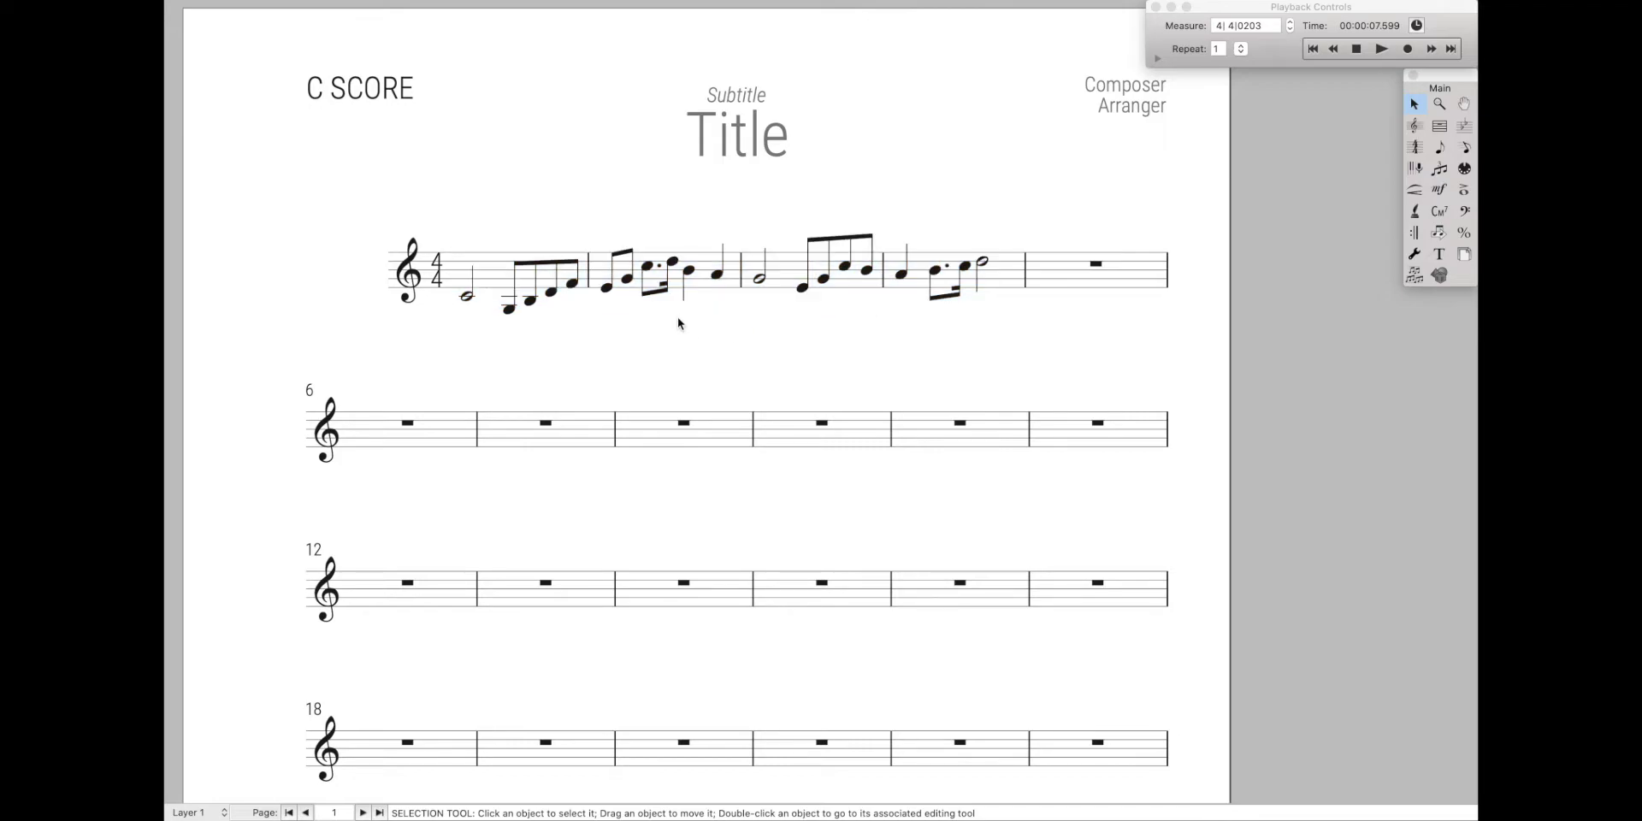
pyautogui.click(681, 257)
pyautogui.keyDown('shift'); pyautogui.click(558, 282); pyautogui.keyUp('shift')
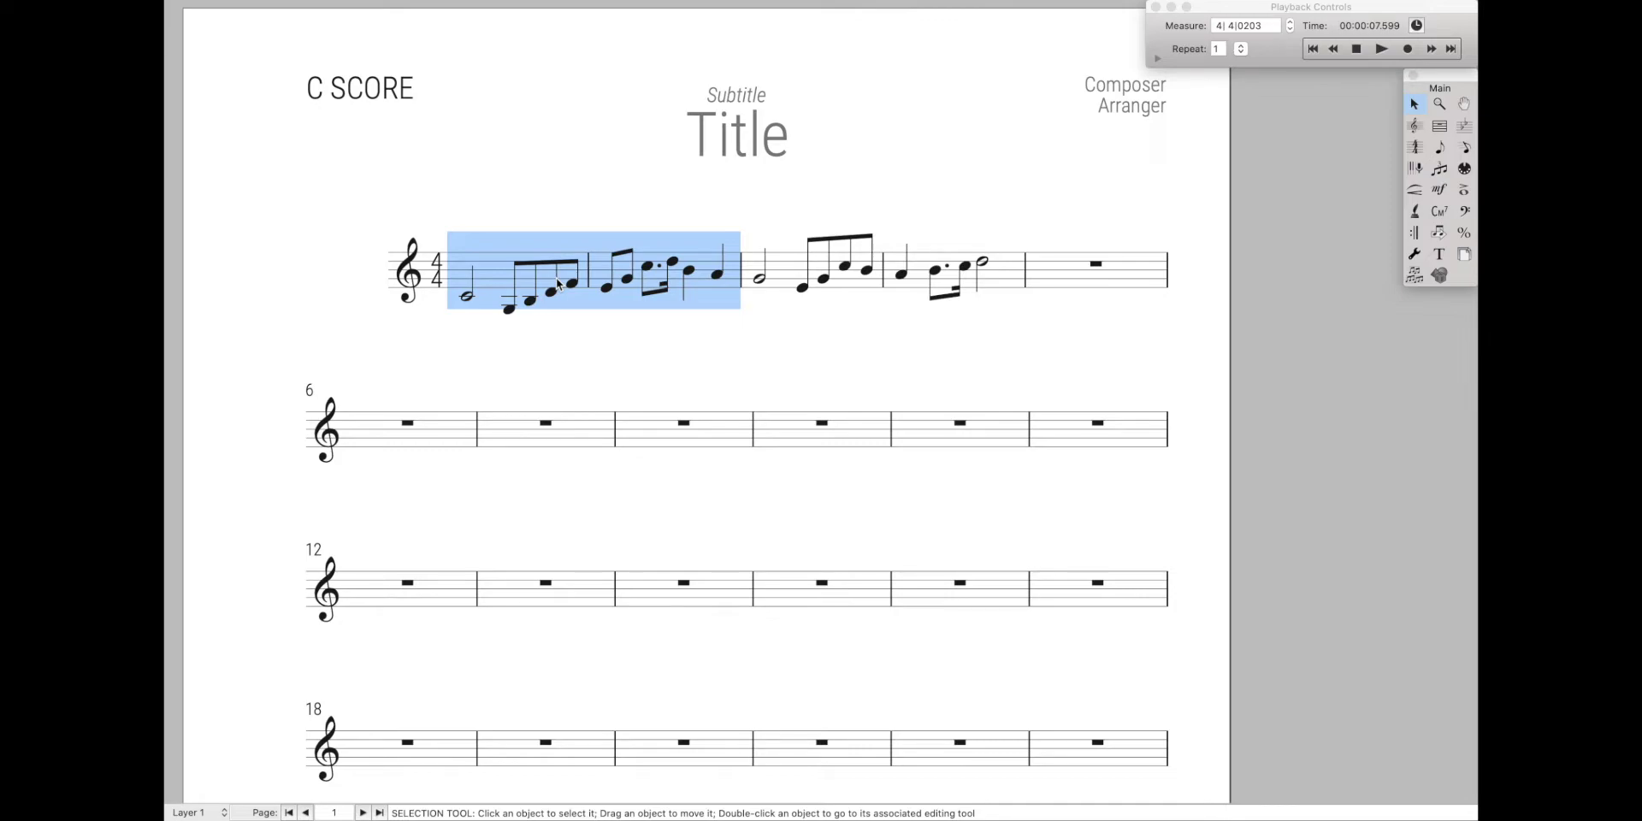
# - Add mf at the start, ff at the end, and a crescendo hairpin between them
pyautogui.press('5')
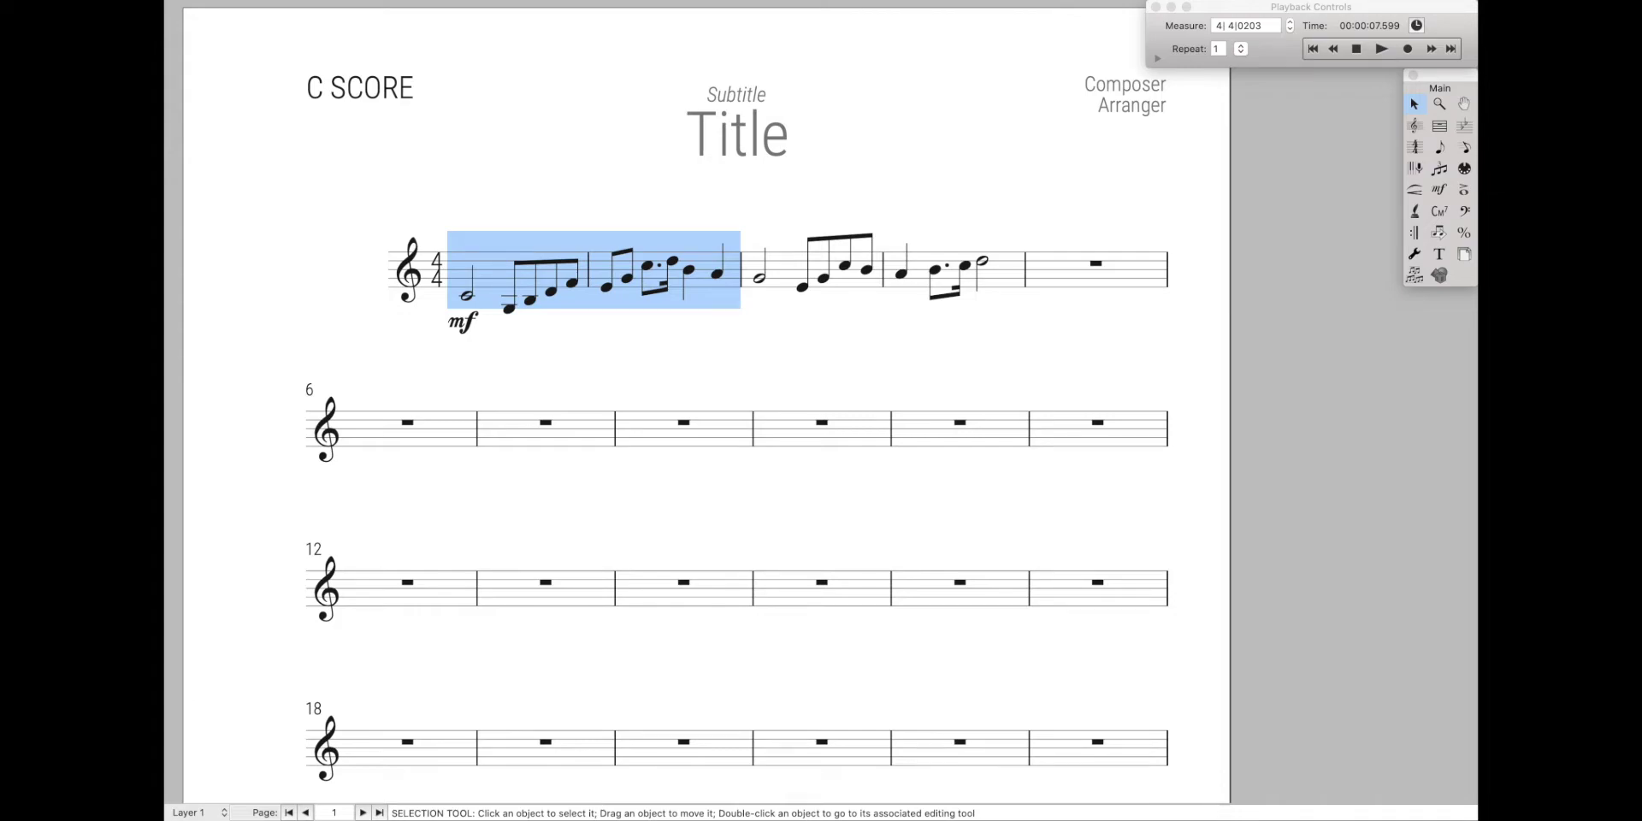
pyautogui.press('5')
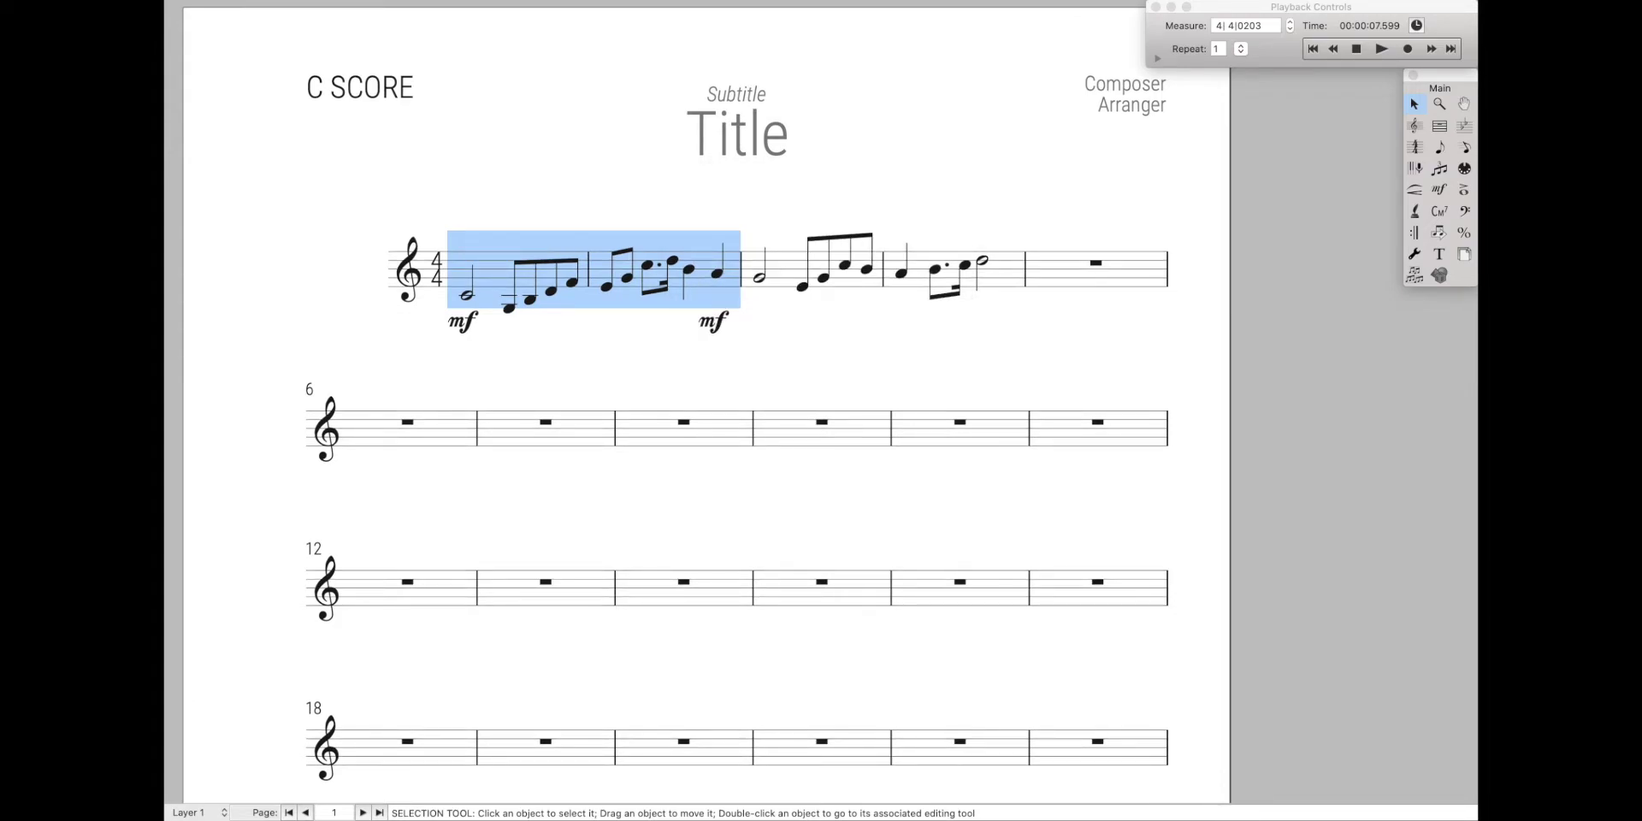
pyautogui.press('7')
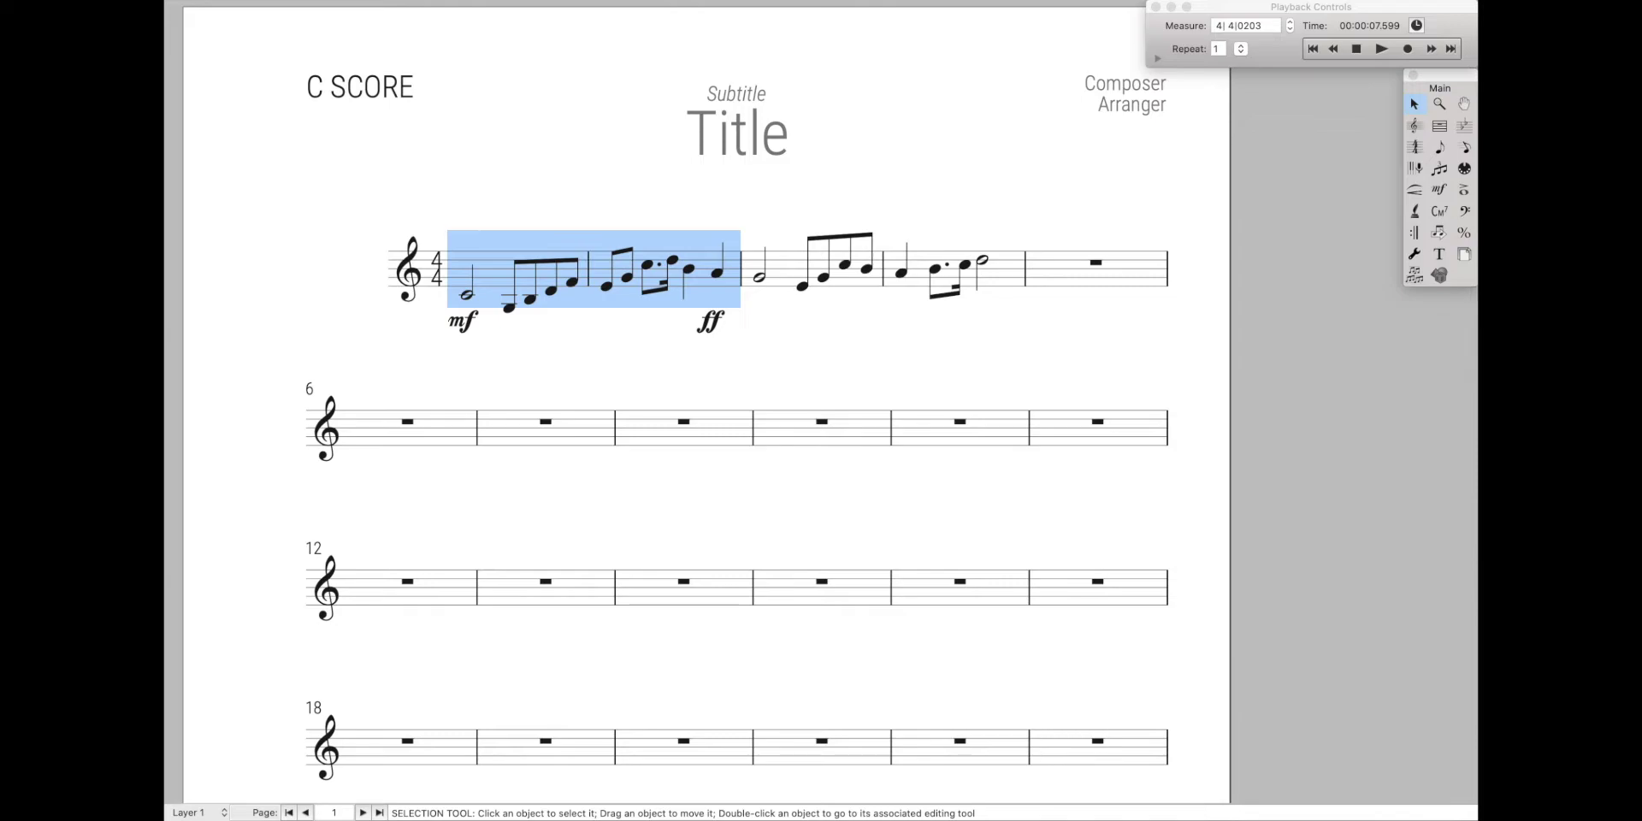
pyautogui.press('less')
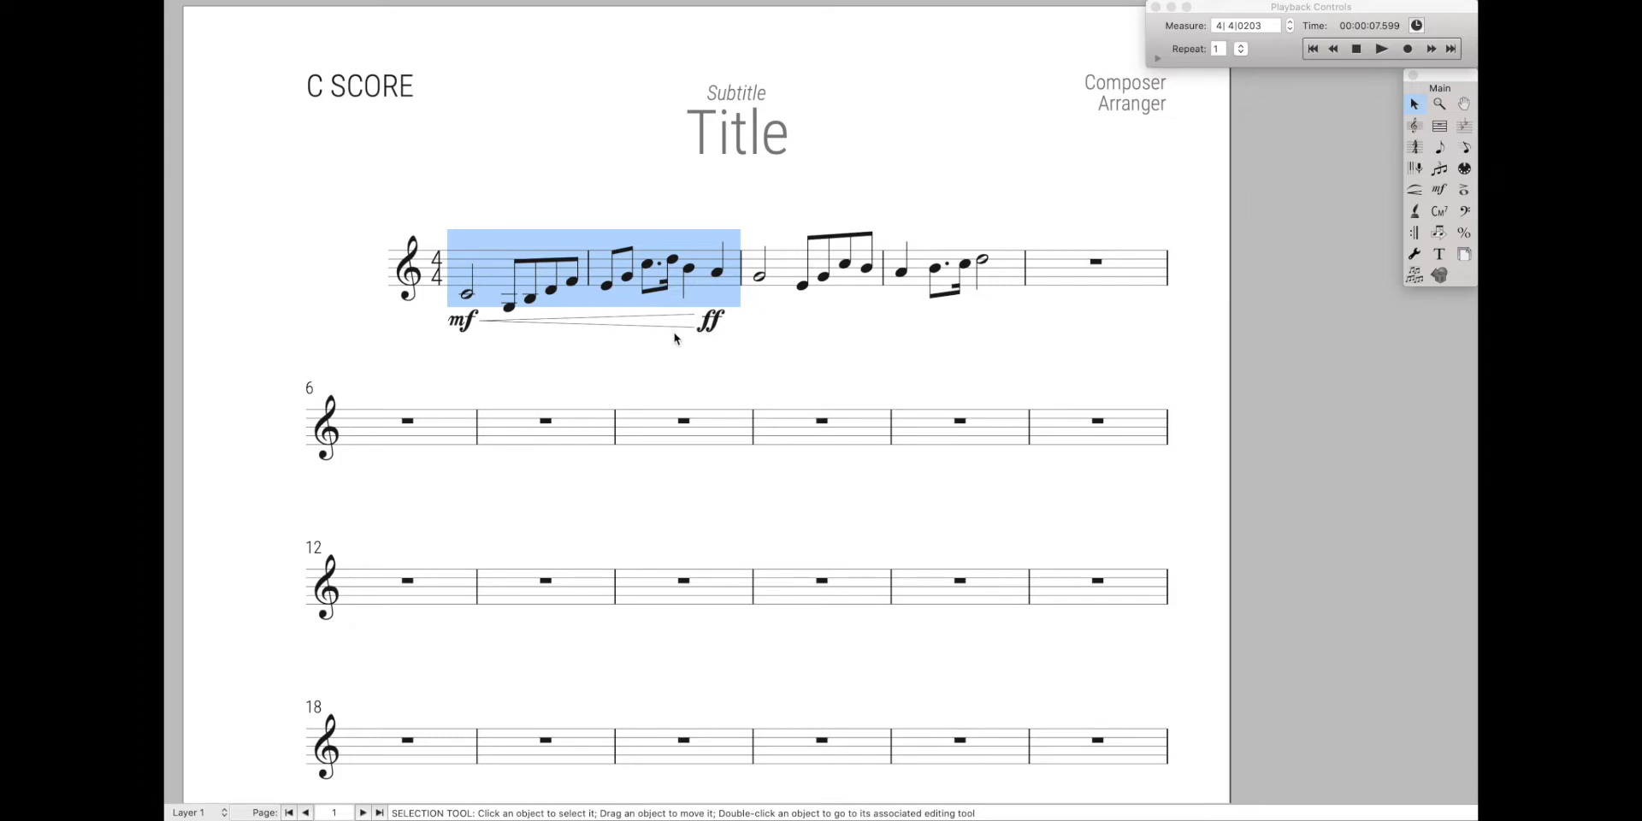
# - Realign mf, crescendo hairpin and ff on one level under measures 1–2, nudged up two steps
pyautogui.click(663, 358)
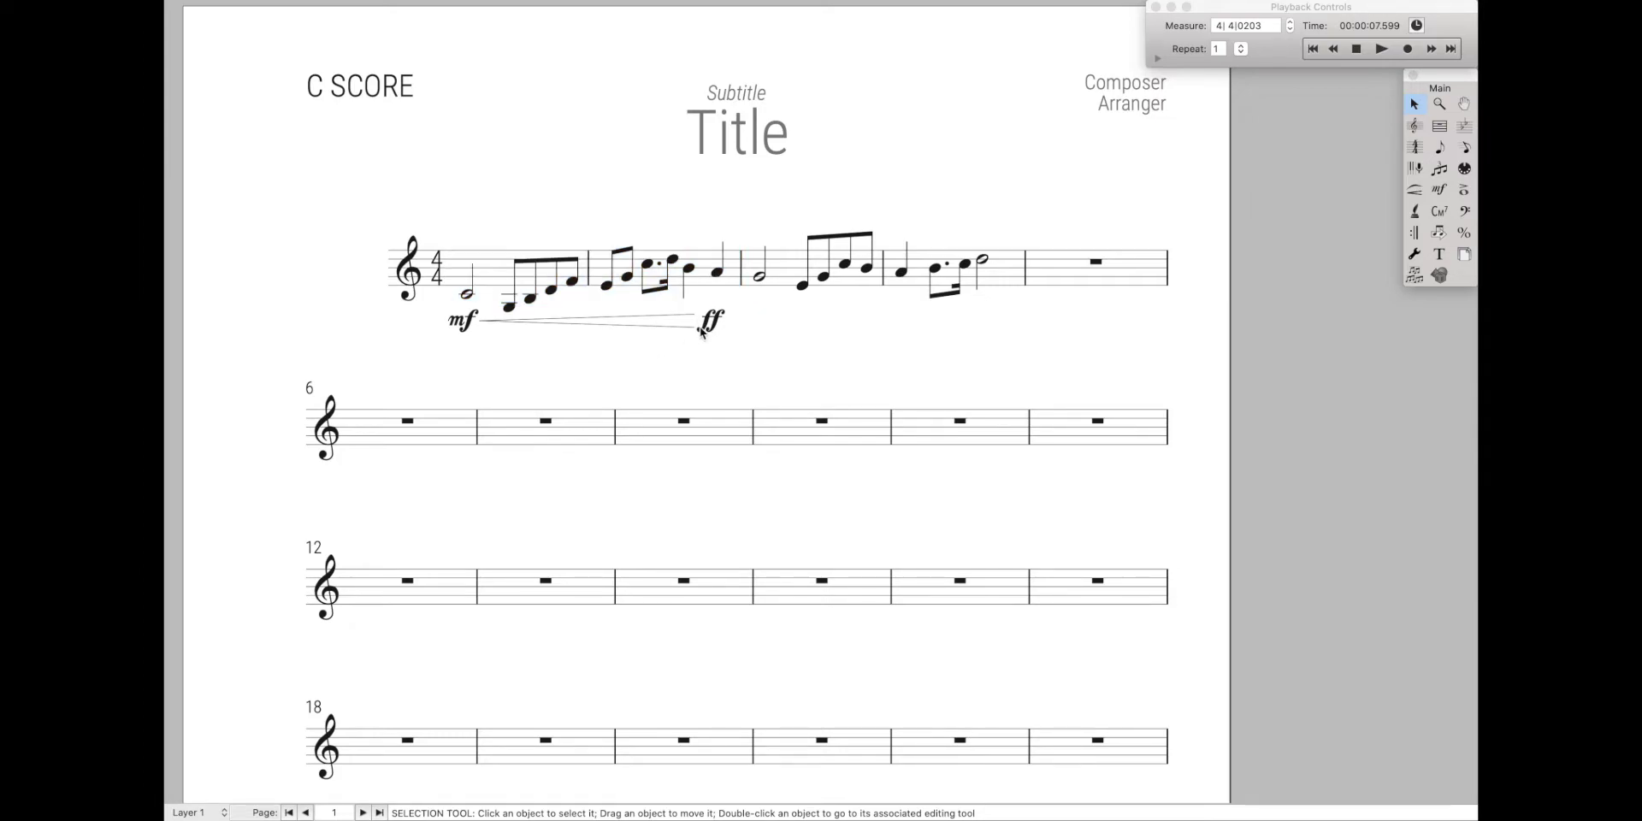
pyautogui.moveTo(701, 332); pyautogui.dragTo(653, 351)
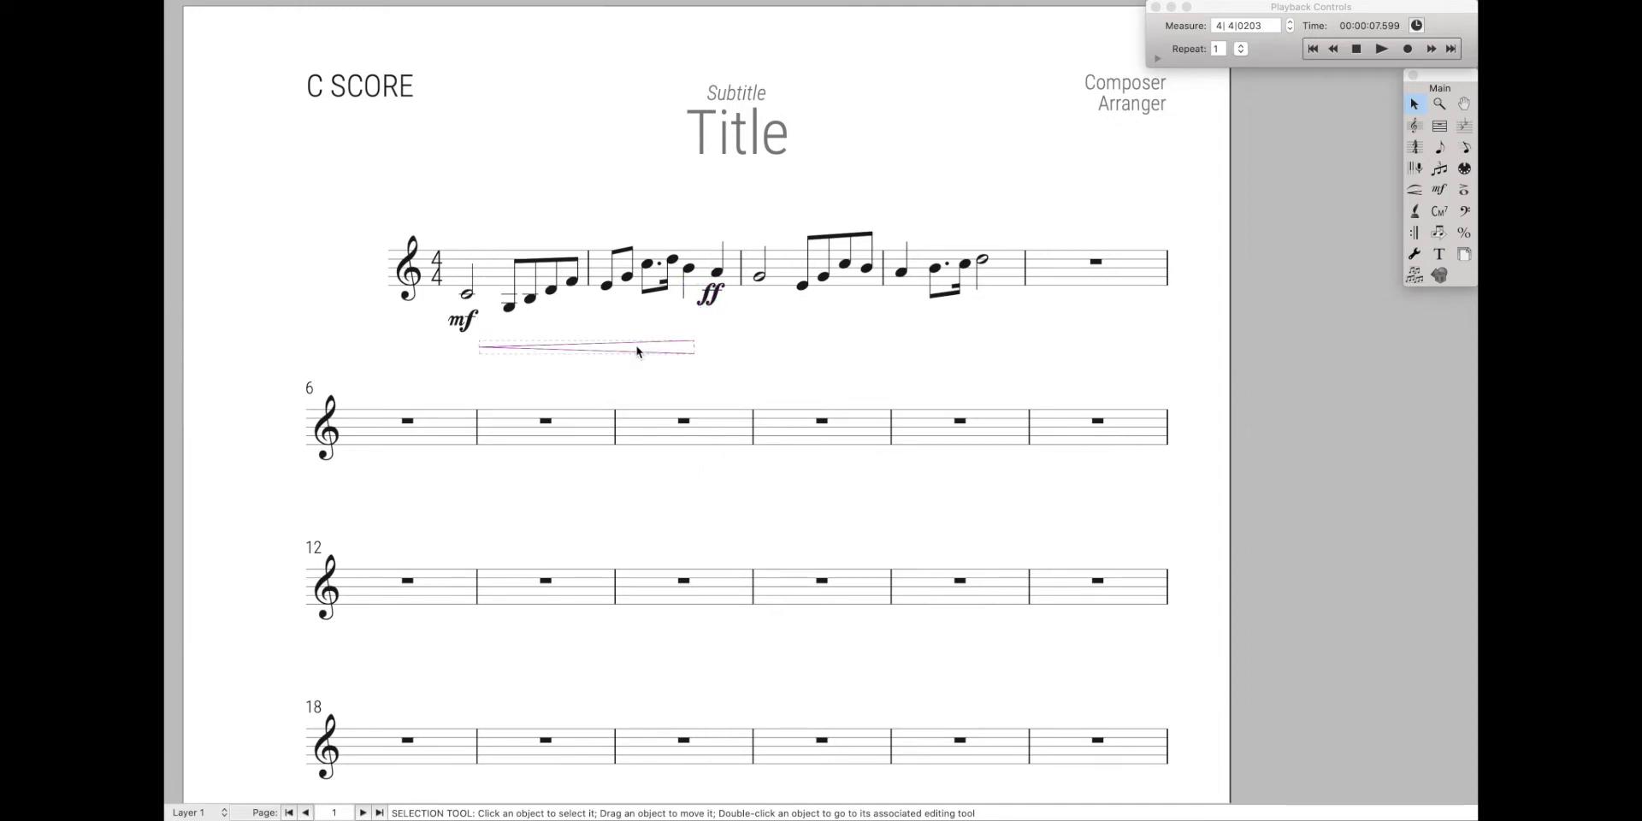
pyautogui.press('Delete')
pyautogui.moveTo(471, 323); pyautogui.dragTo(470, 348)
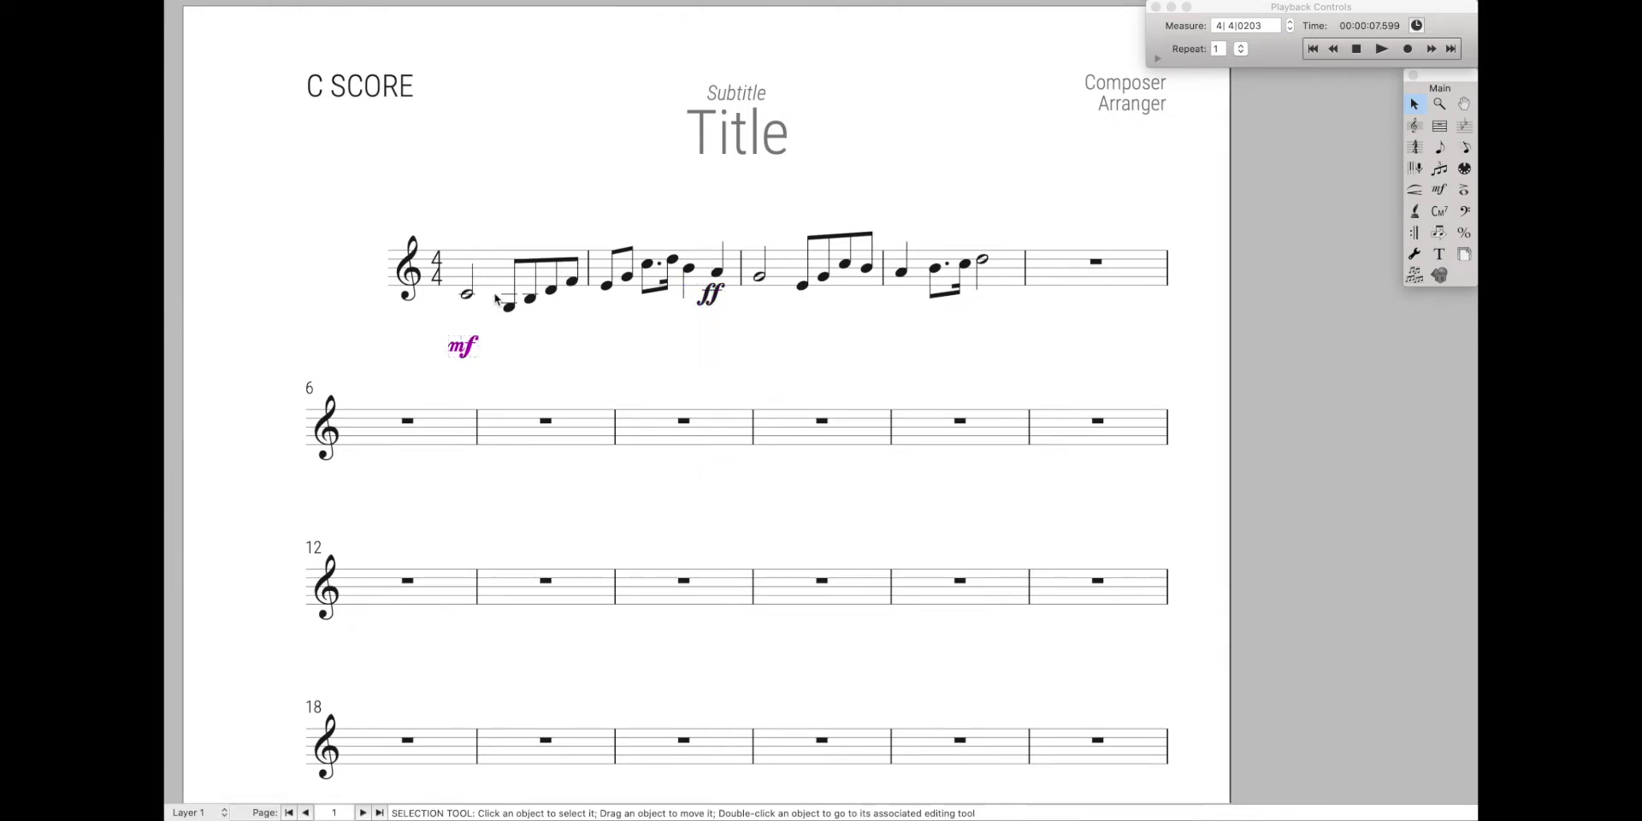
pyautogui.moveTo(496, 298); pyautogui.dragTo(674, 267)
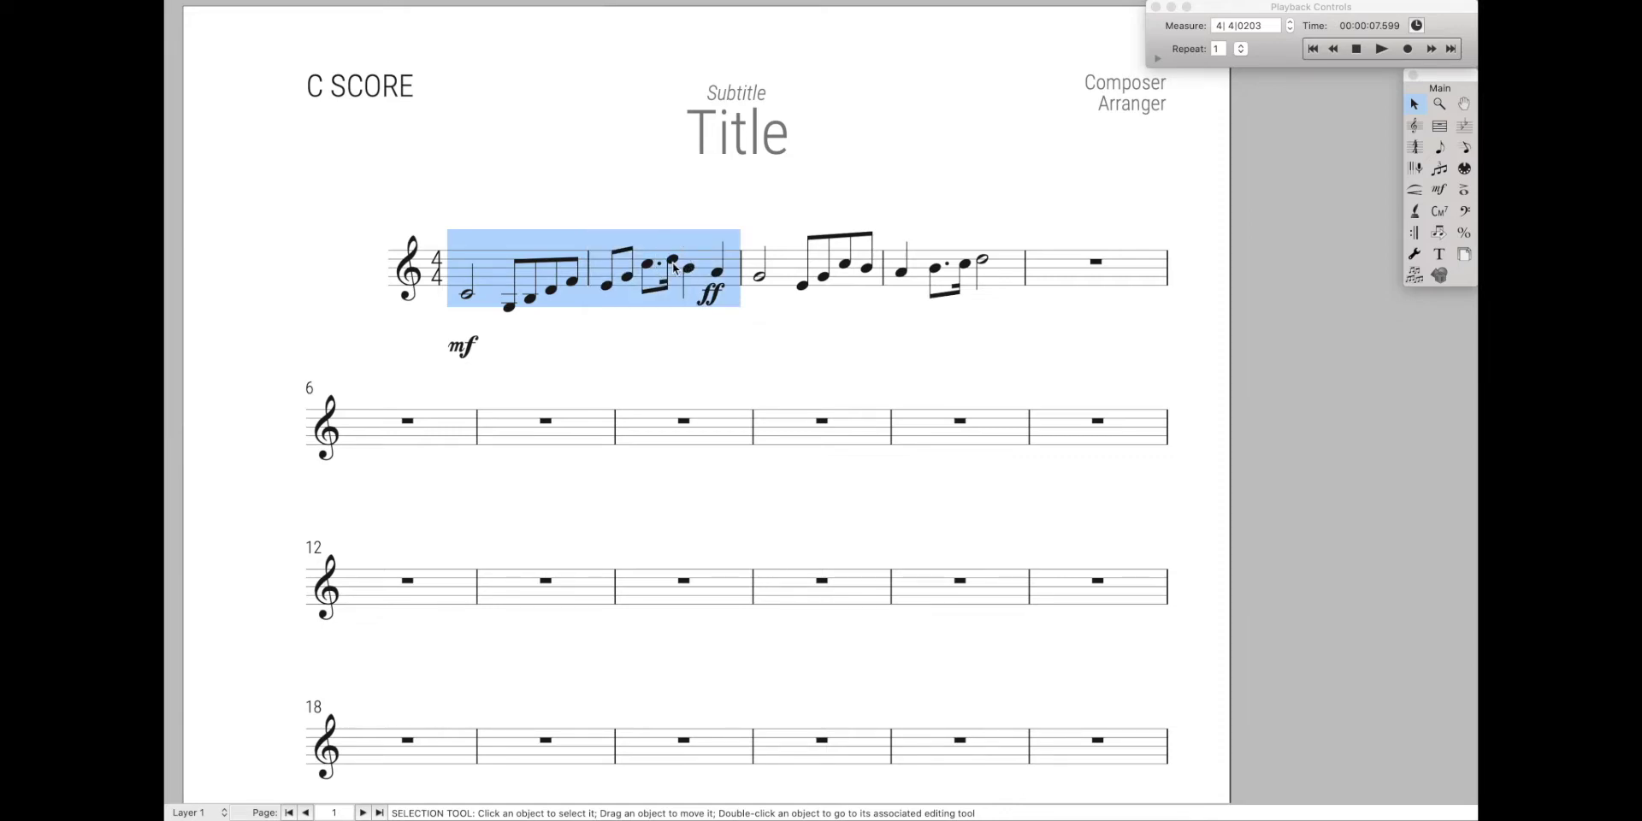
pyautogui.hotkey('shift', ',')
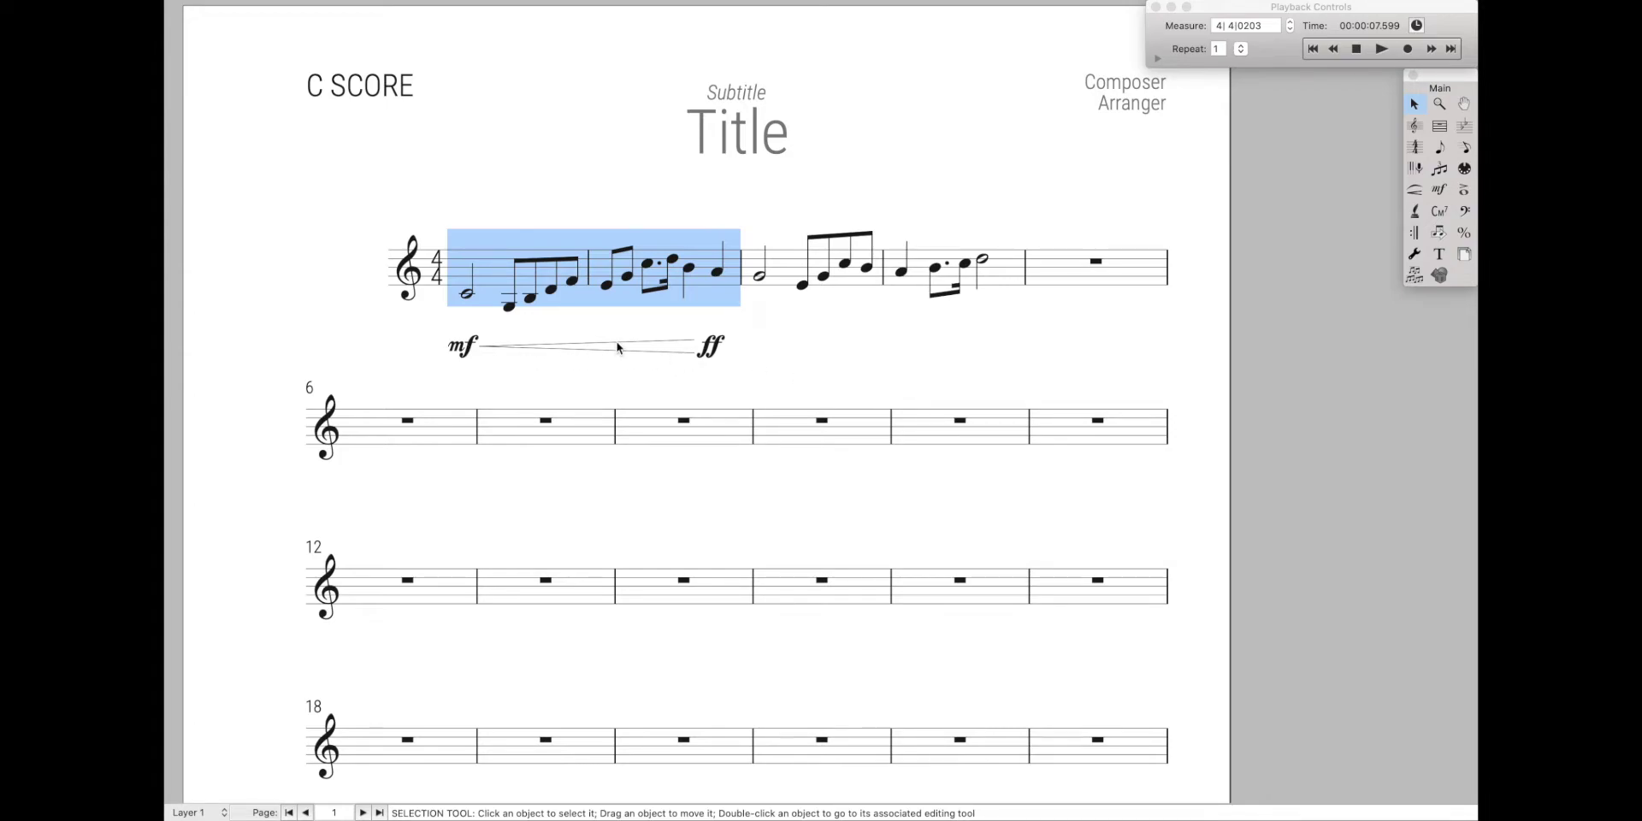
pyautogui.press('Up')
pyautogui.press('Up')
pyautogui.press('Up')
pyautogui.press('Up')
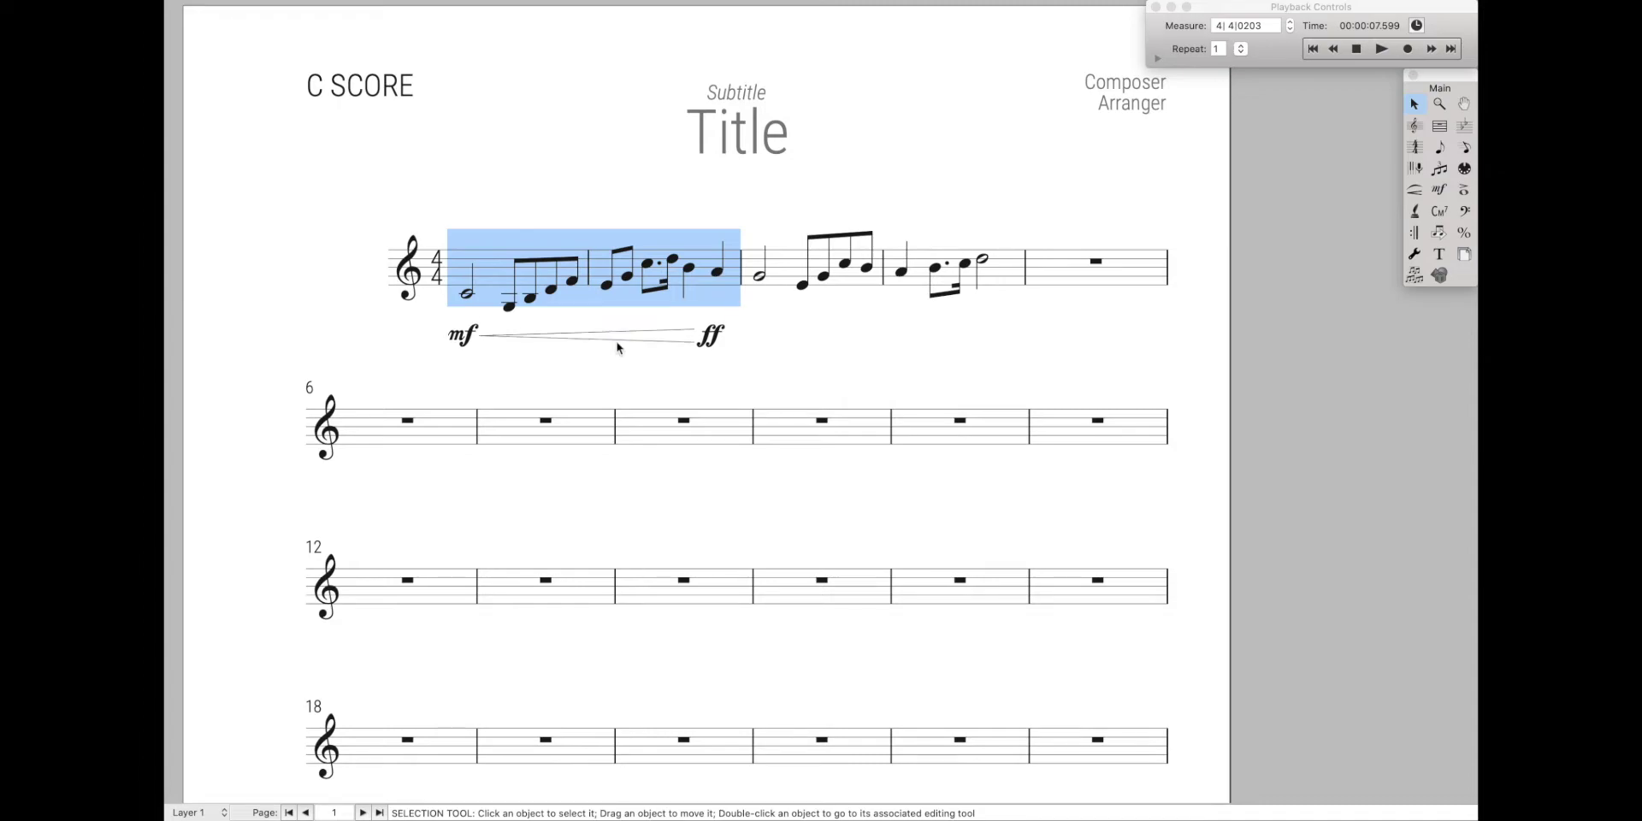
pyautogui.press('Up')
pyautogui.press('Up')
pyautogui.press('Up')
pyautogui.press('Up')
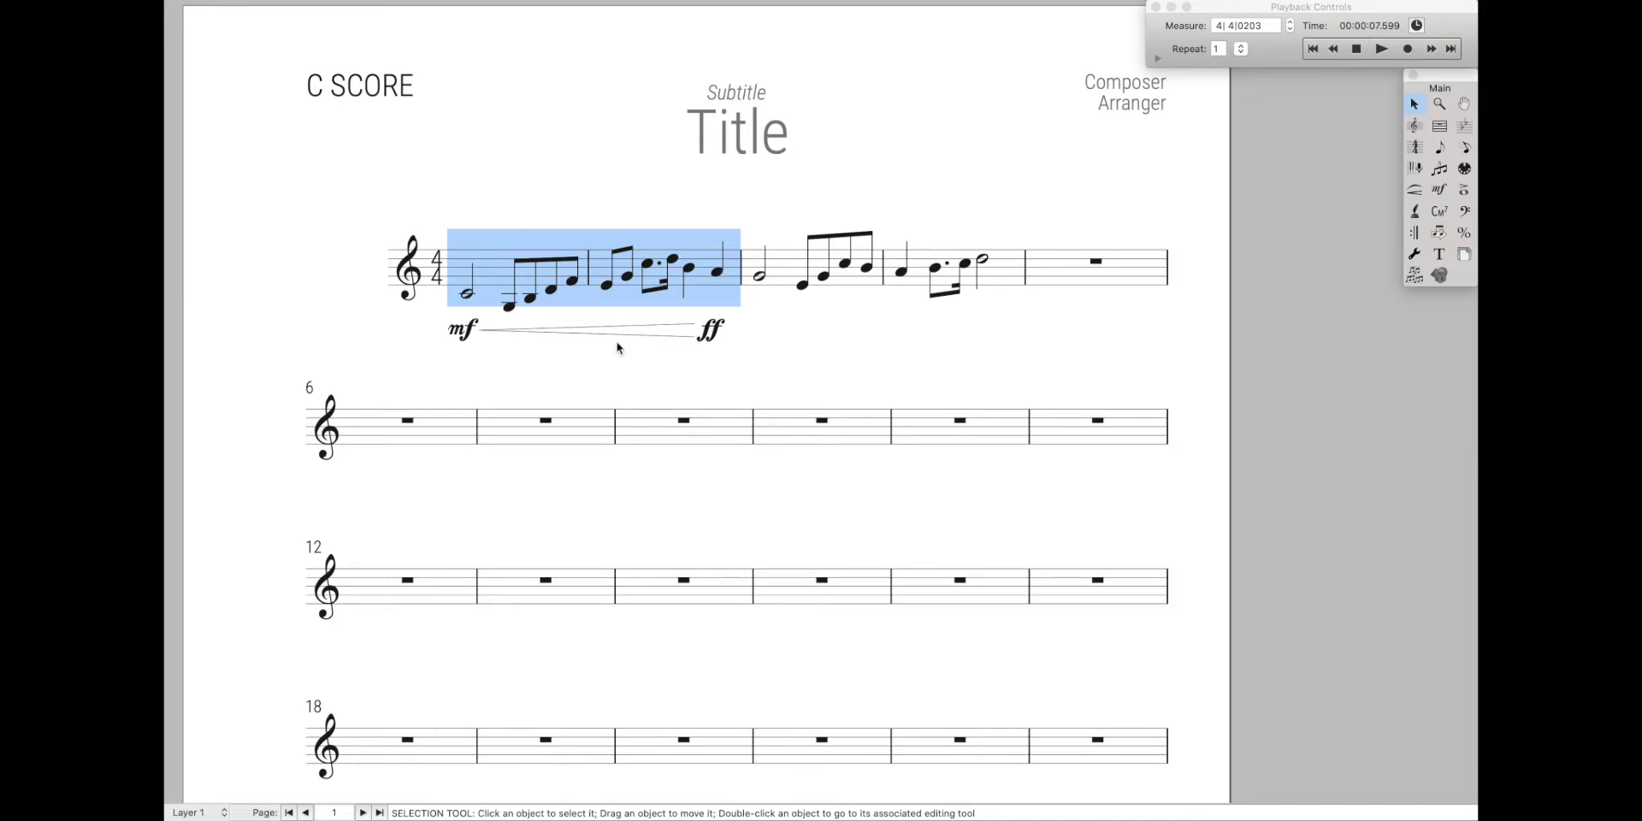
# - Add pp with a hairpin under measure 3, then select measures 1–4
pyautogui.click(831, 295)
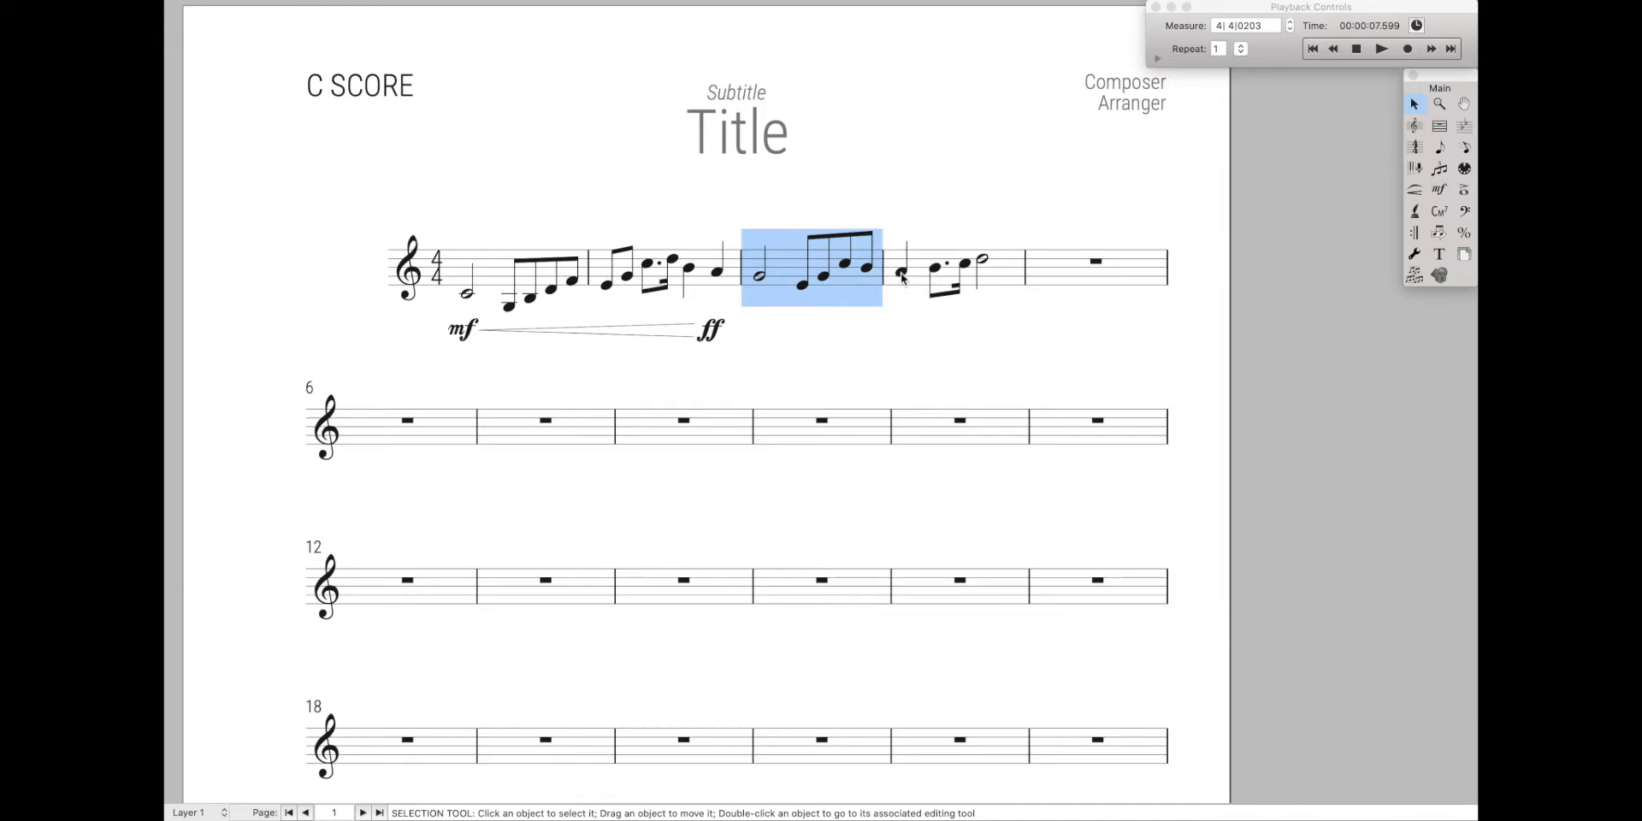
pyautogui.press('super+v')
pyautogui.scroll(-1, 940, 267)
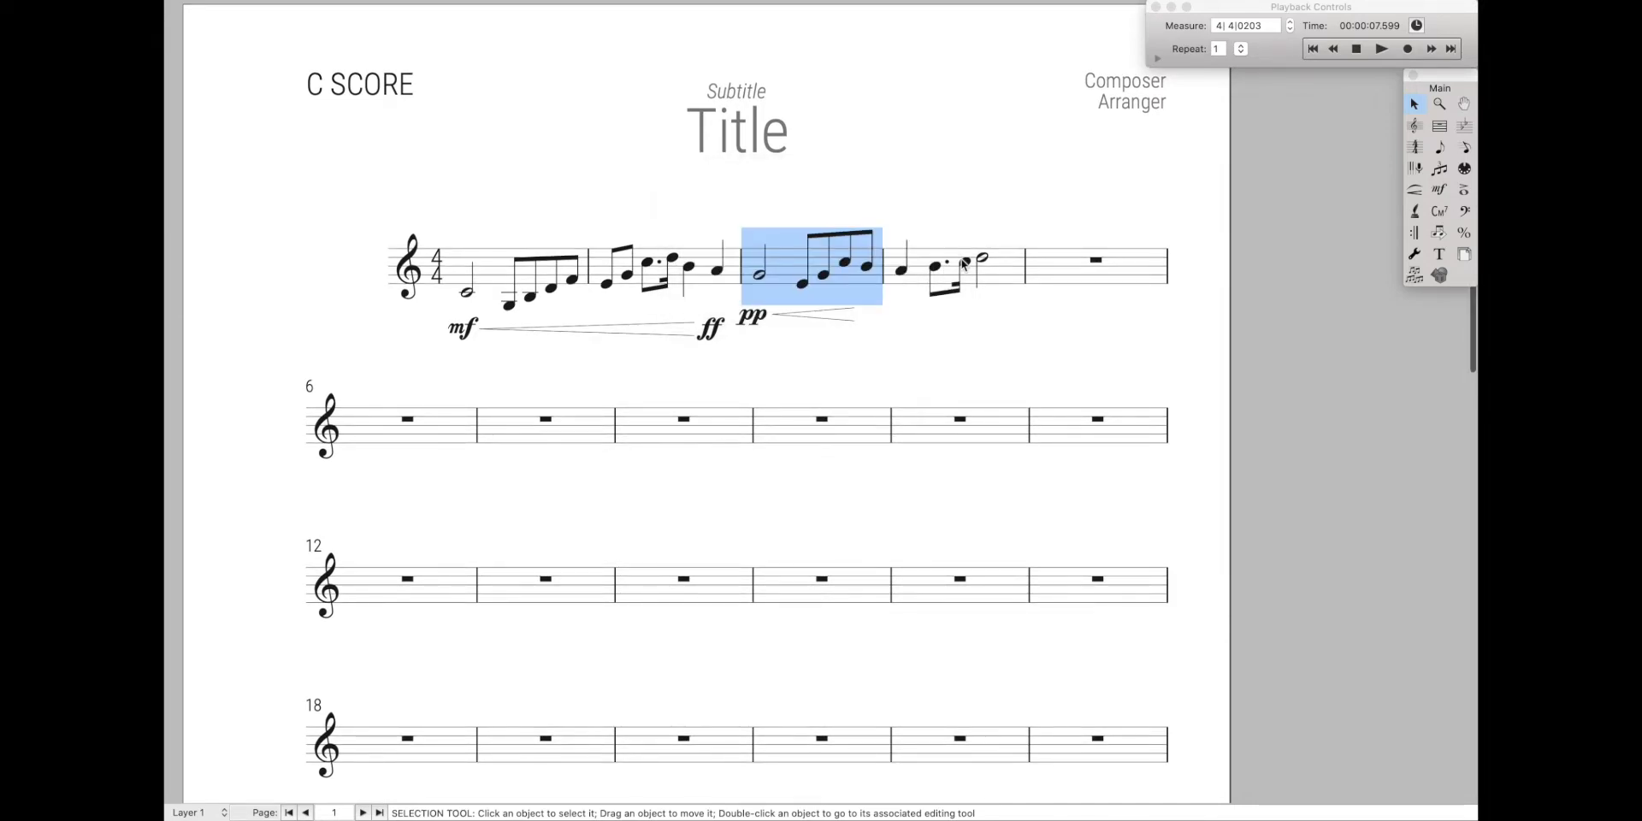
pyautogui.click(836, 355)
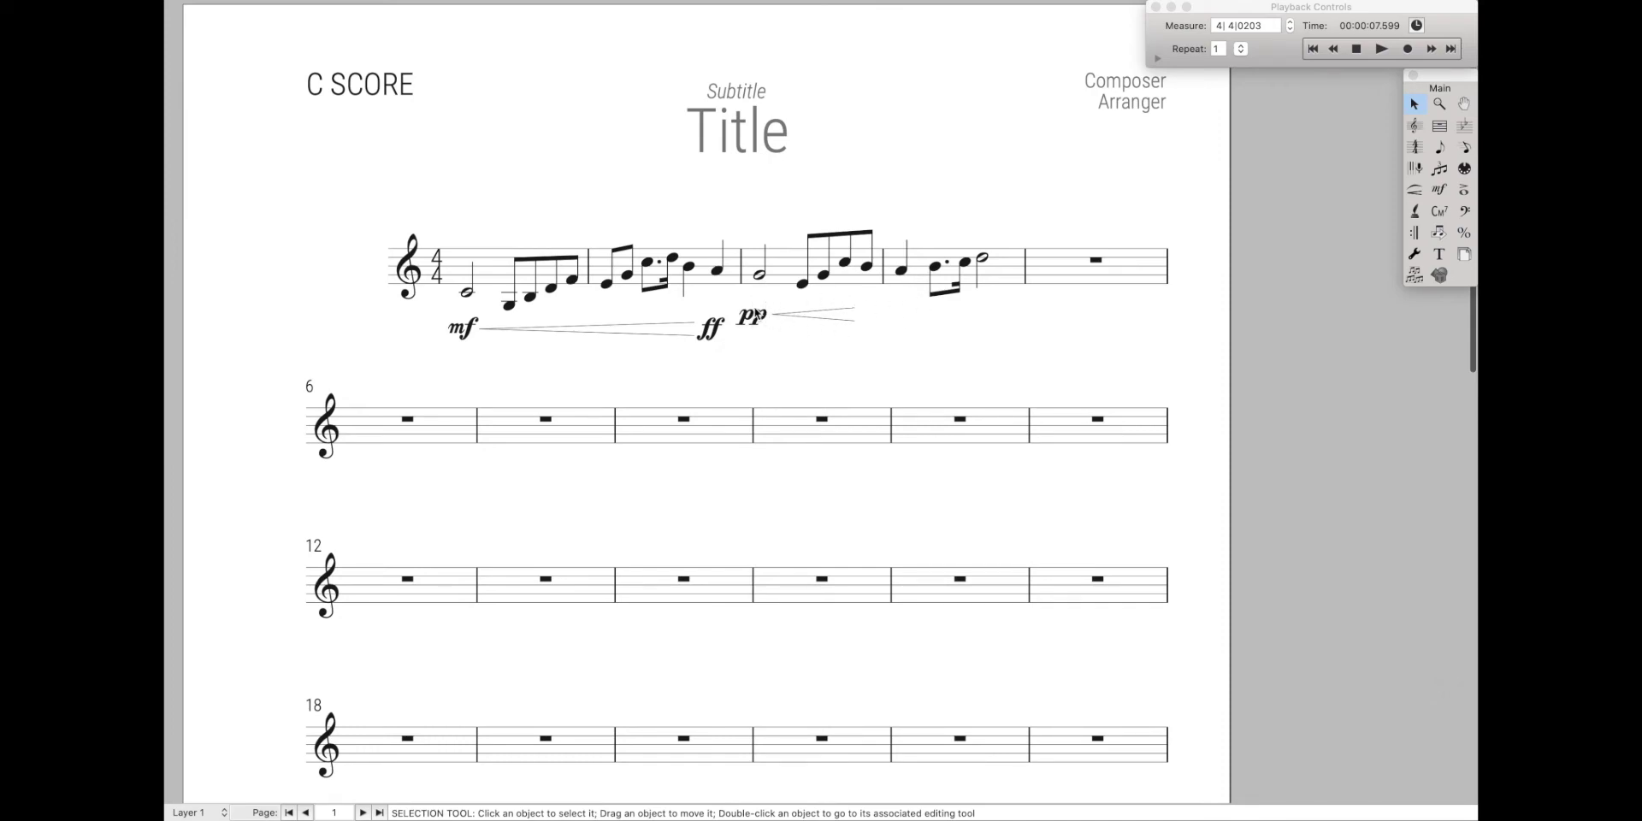
pyautogui.moveTo(521, 287); pyautogui.dragTo(878, 280)
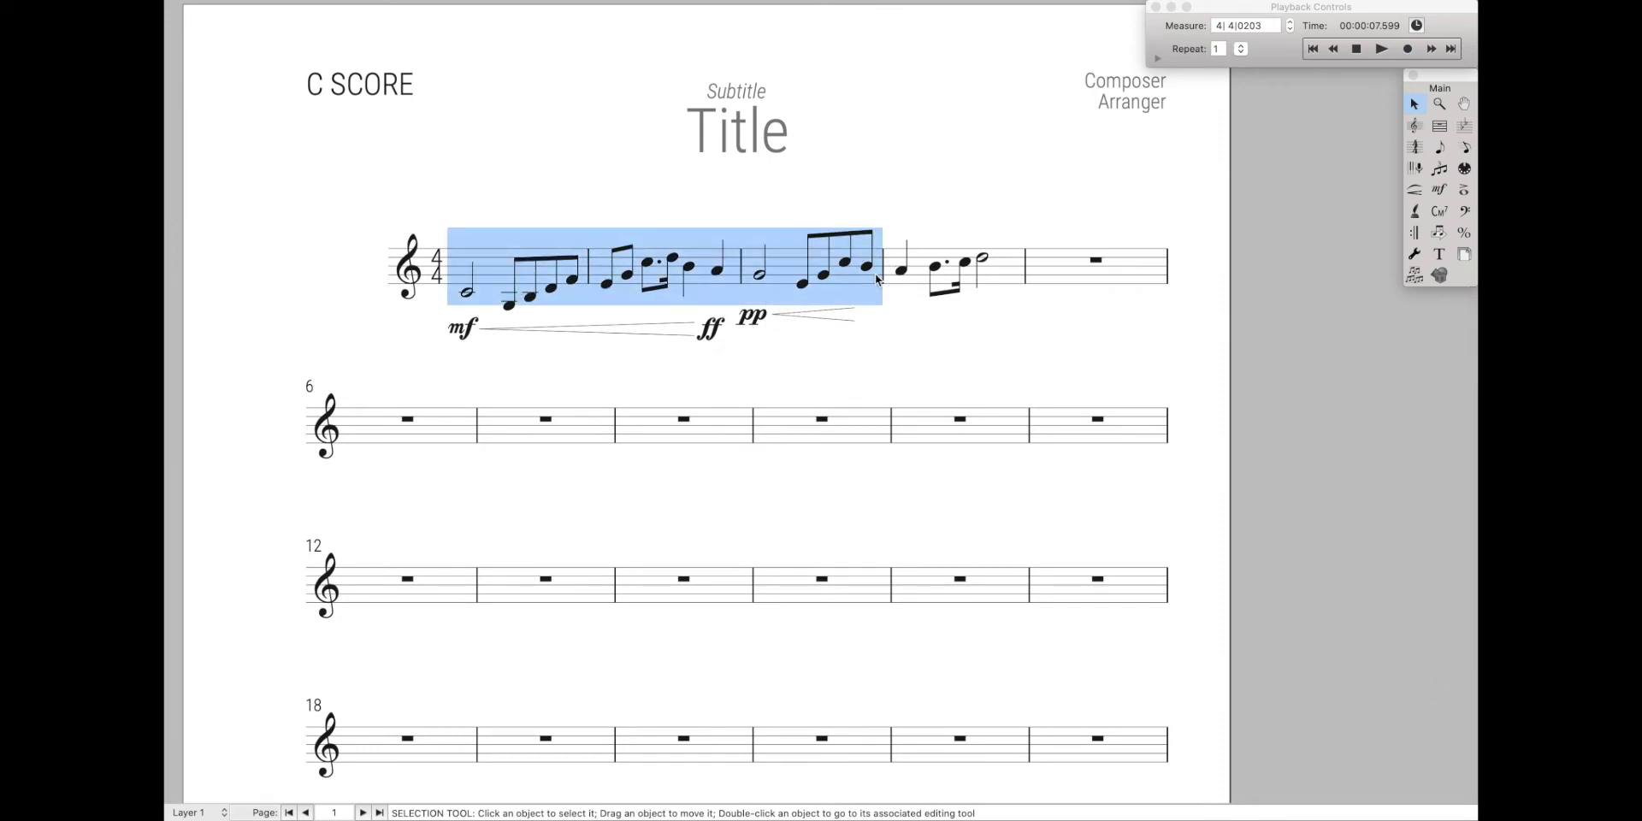
# - Select measures 3–4 across all three staves and add slurs over them
pyautogui.click(904, 337)
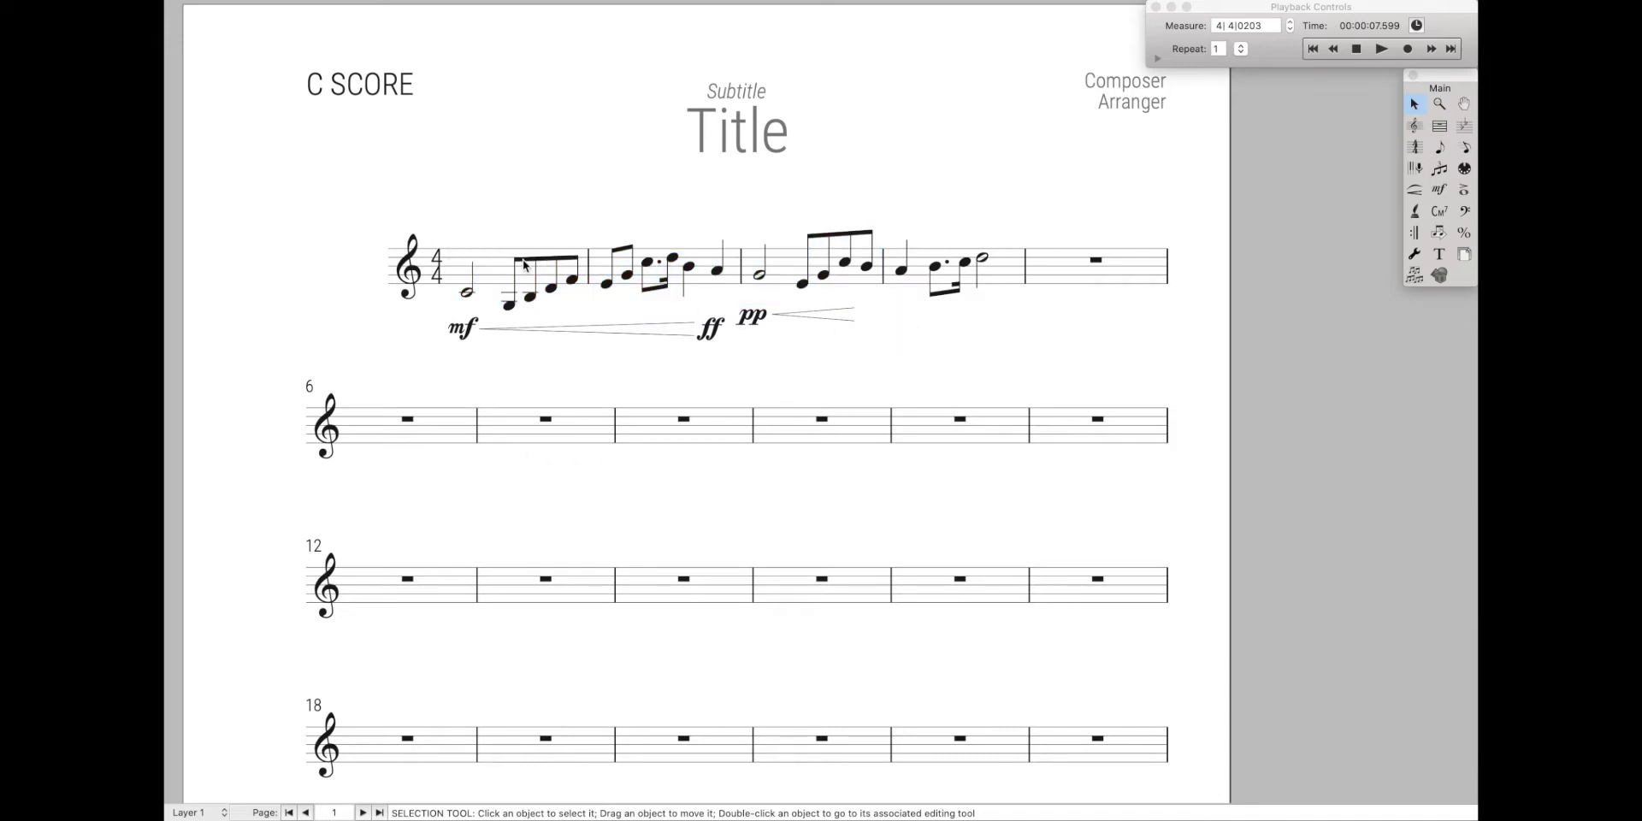
pyautogui.moveTo(524, 265); pyautogui.dragTo(625, 269)
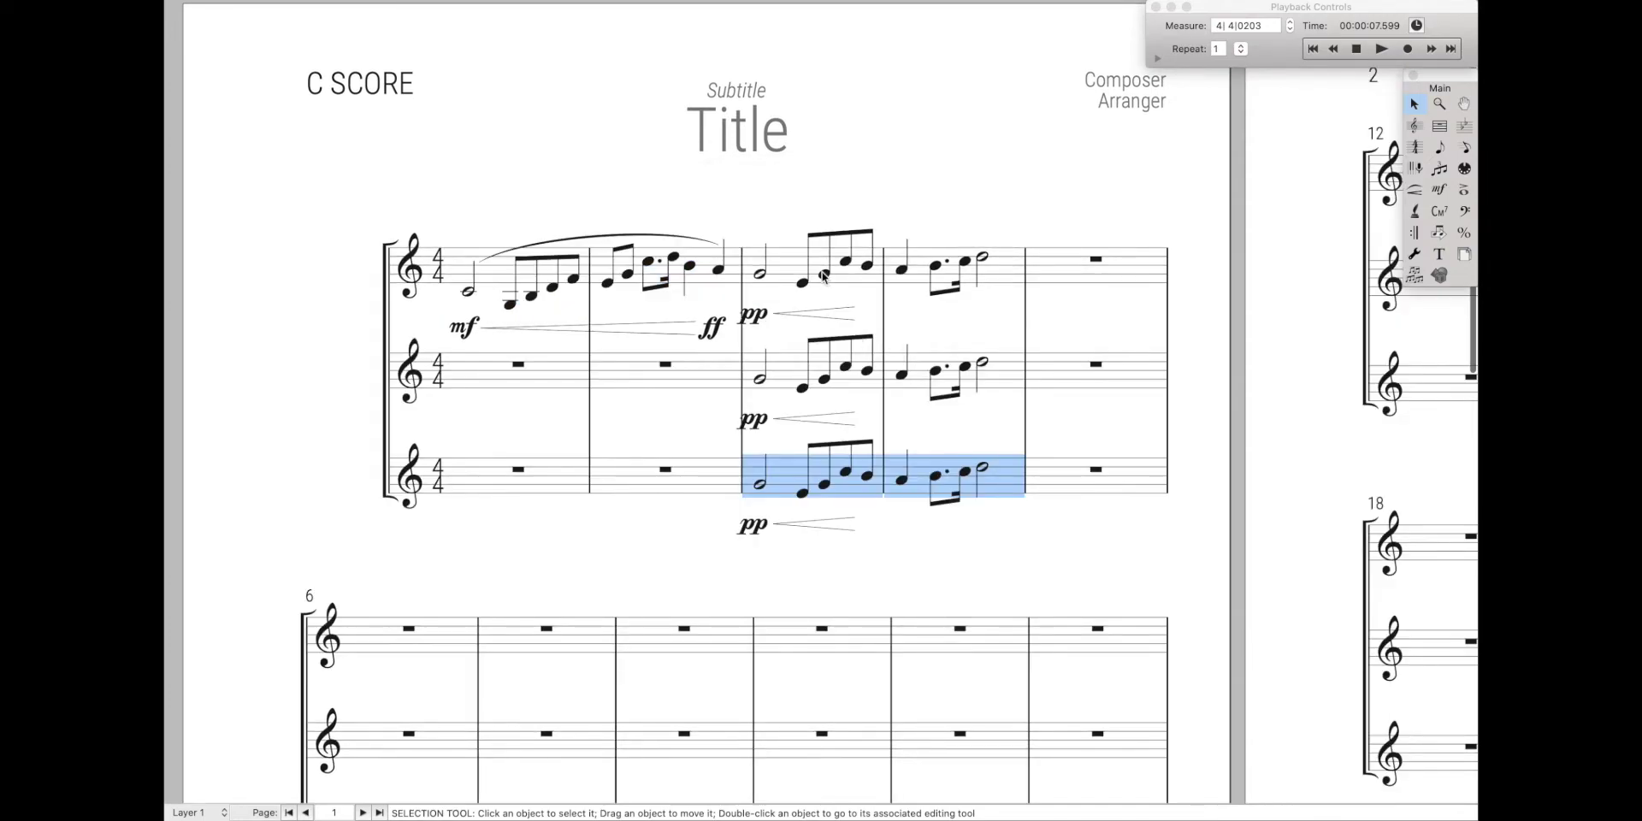
pyautogui.keyDown('shift'); pyautogui.click(823, 273); pyautogui.keyUp('shift')
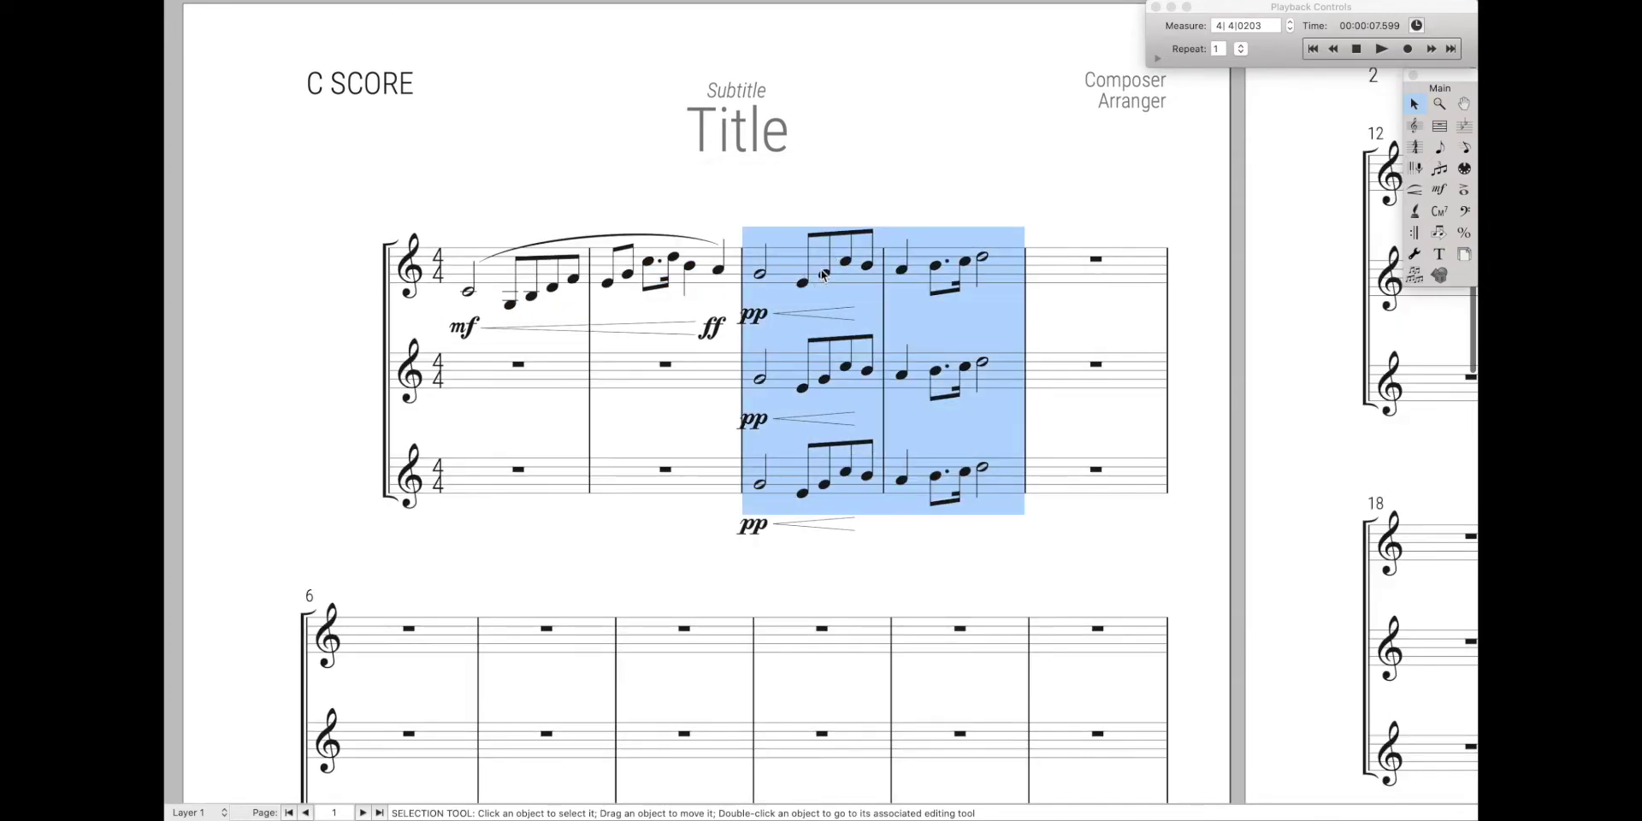
pyautogui.press('s')
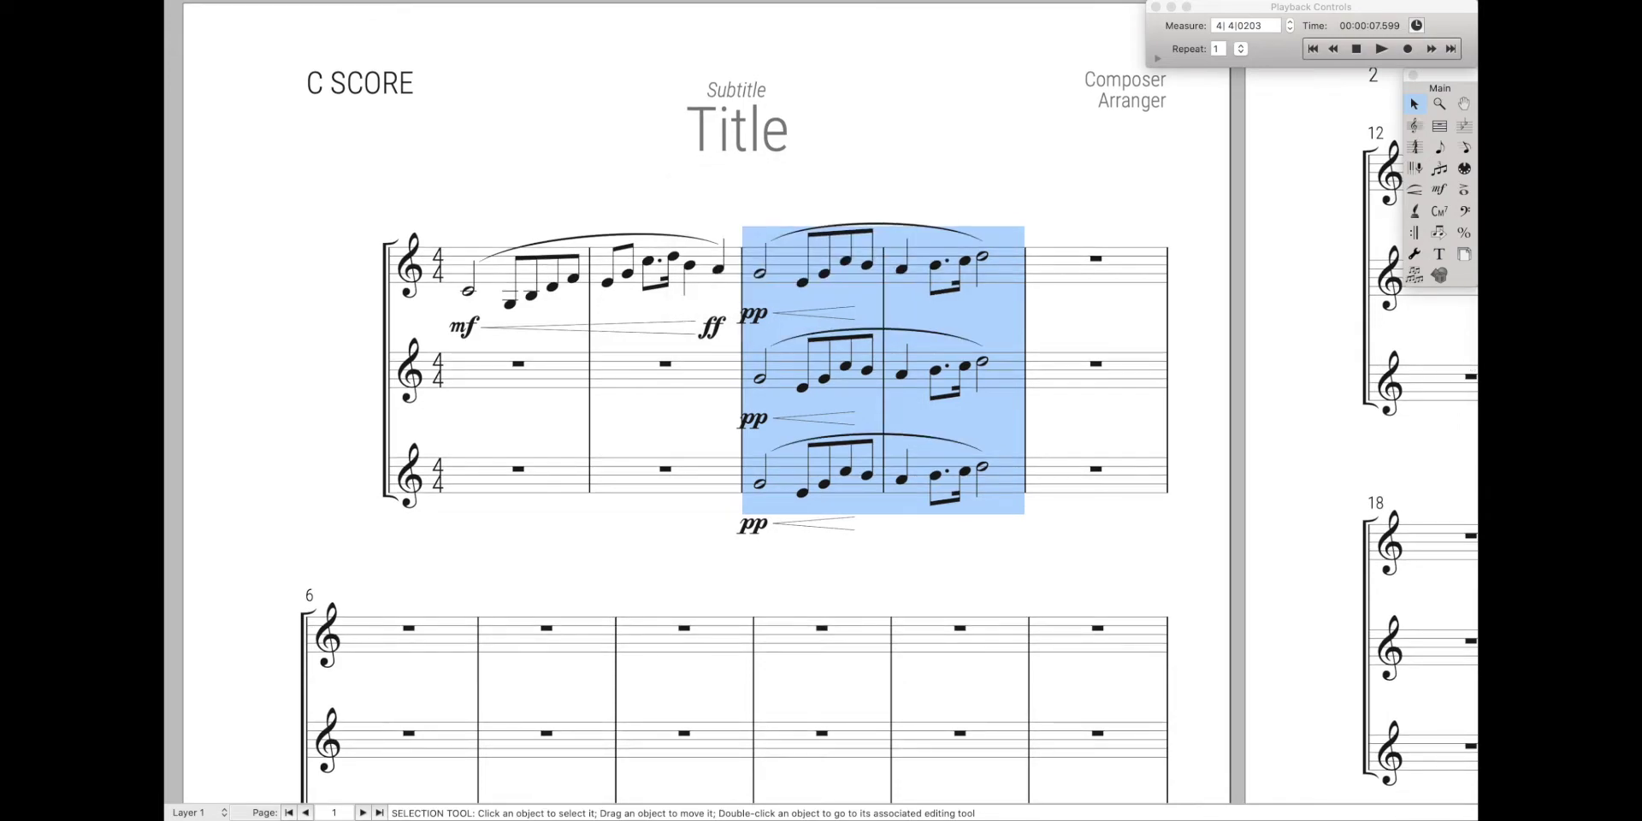
pyautogui.click(501, 284)
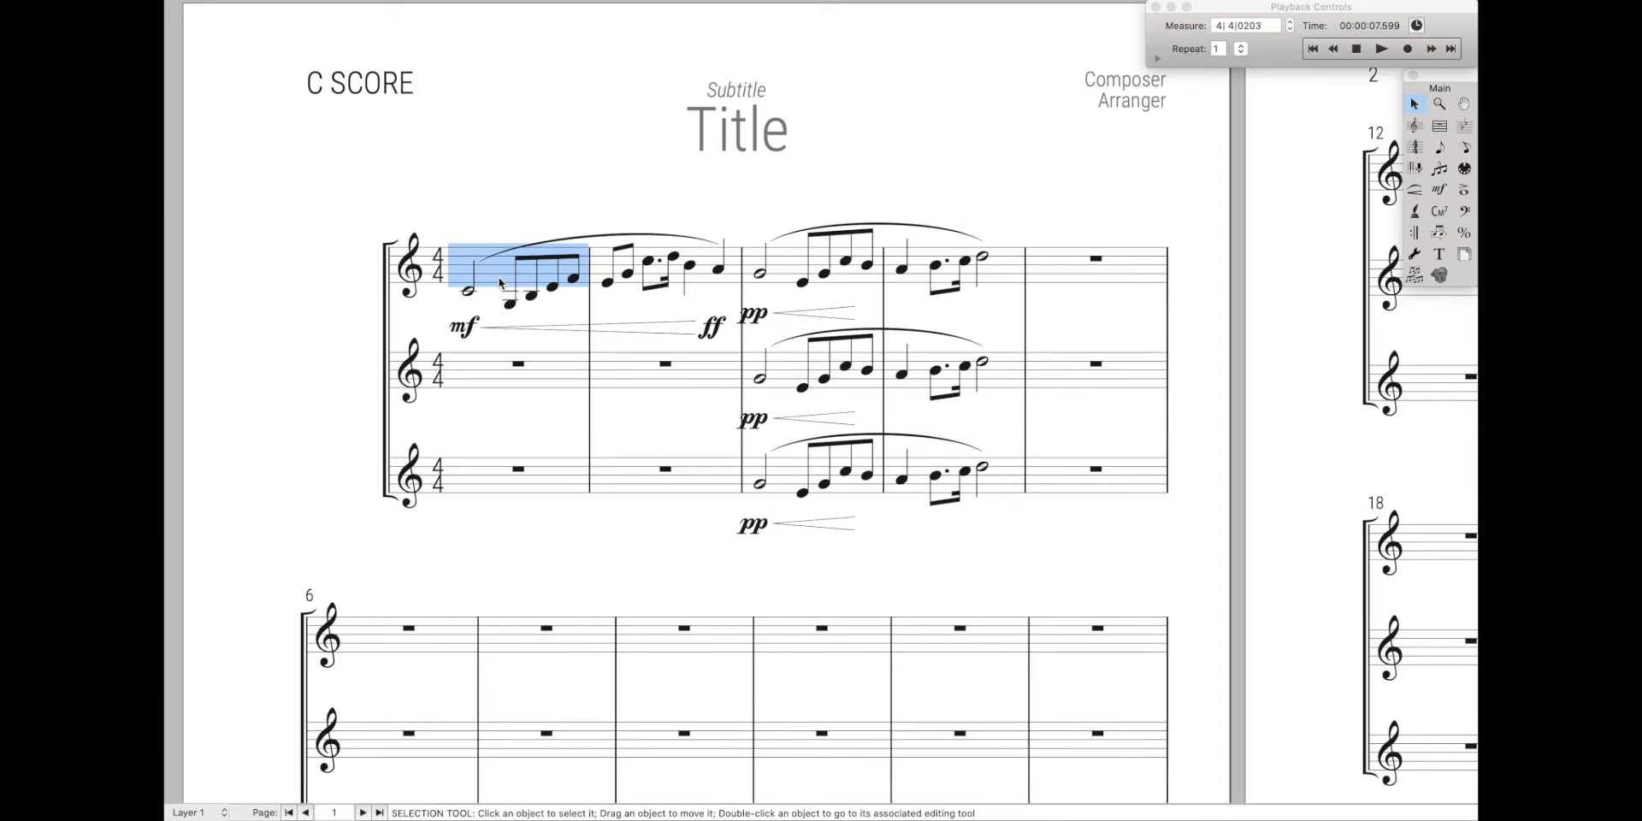
# - Add caesura marks after measure 4 on all three staves
pyautogui.moveTo(501, 284); pyautogui.dragTo(524, 239)
pyautogui.click(524, 284)
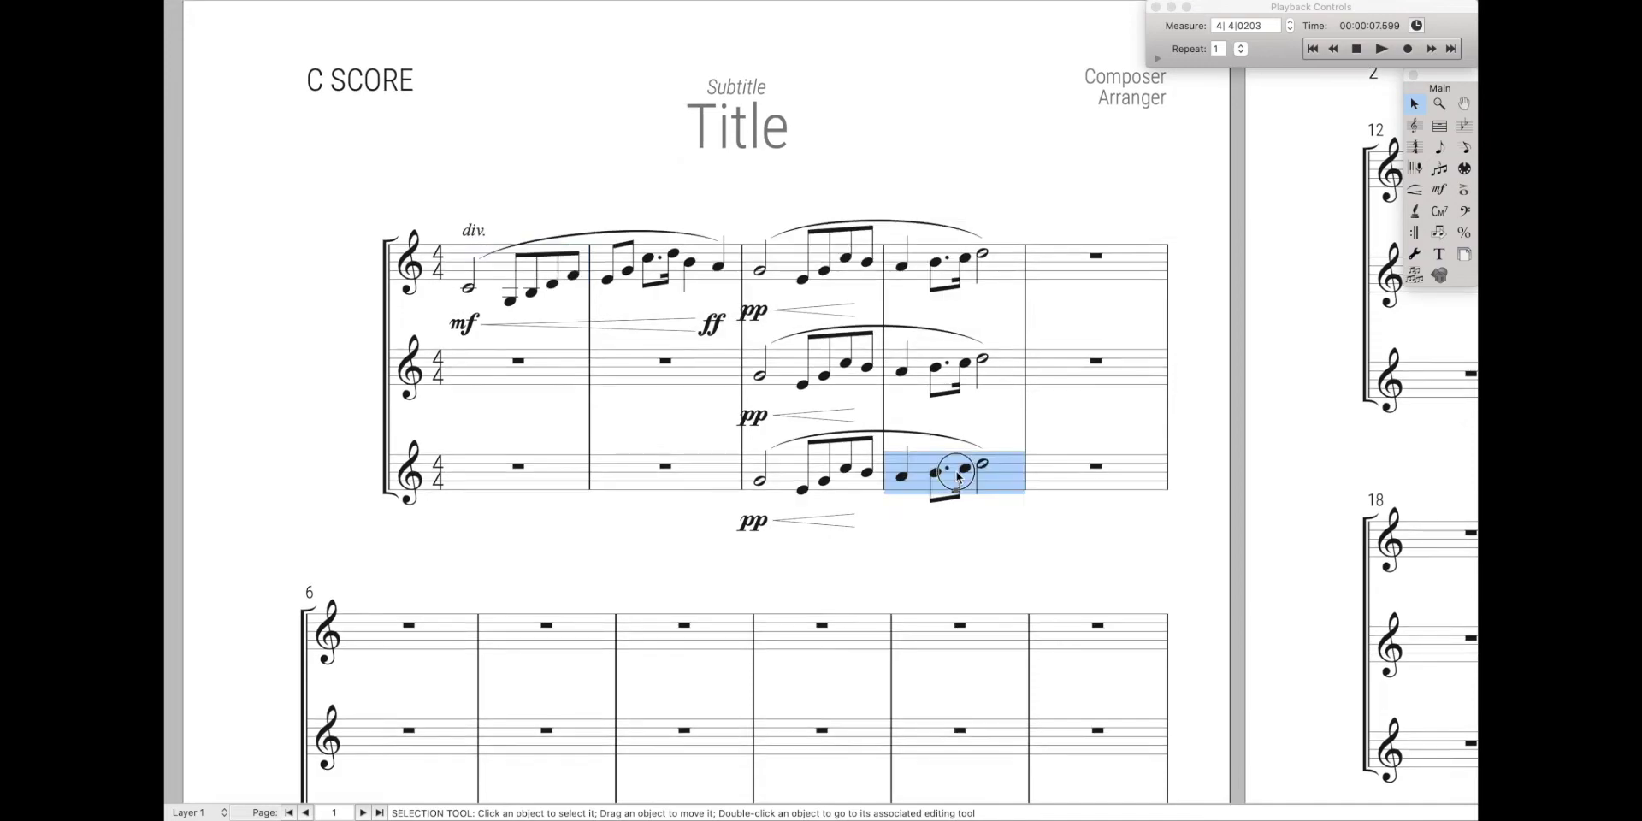
pyautogui.keyDown('shift'); pyautogui.click(1005, 250); pyautogui.keyUp('shift')
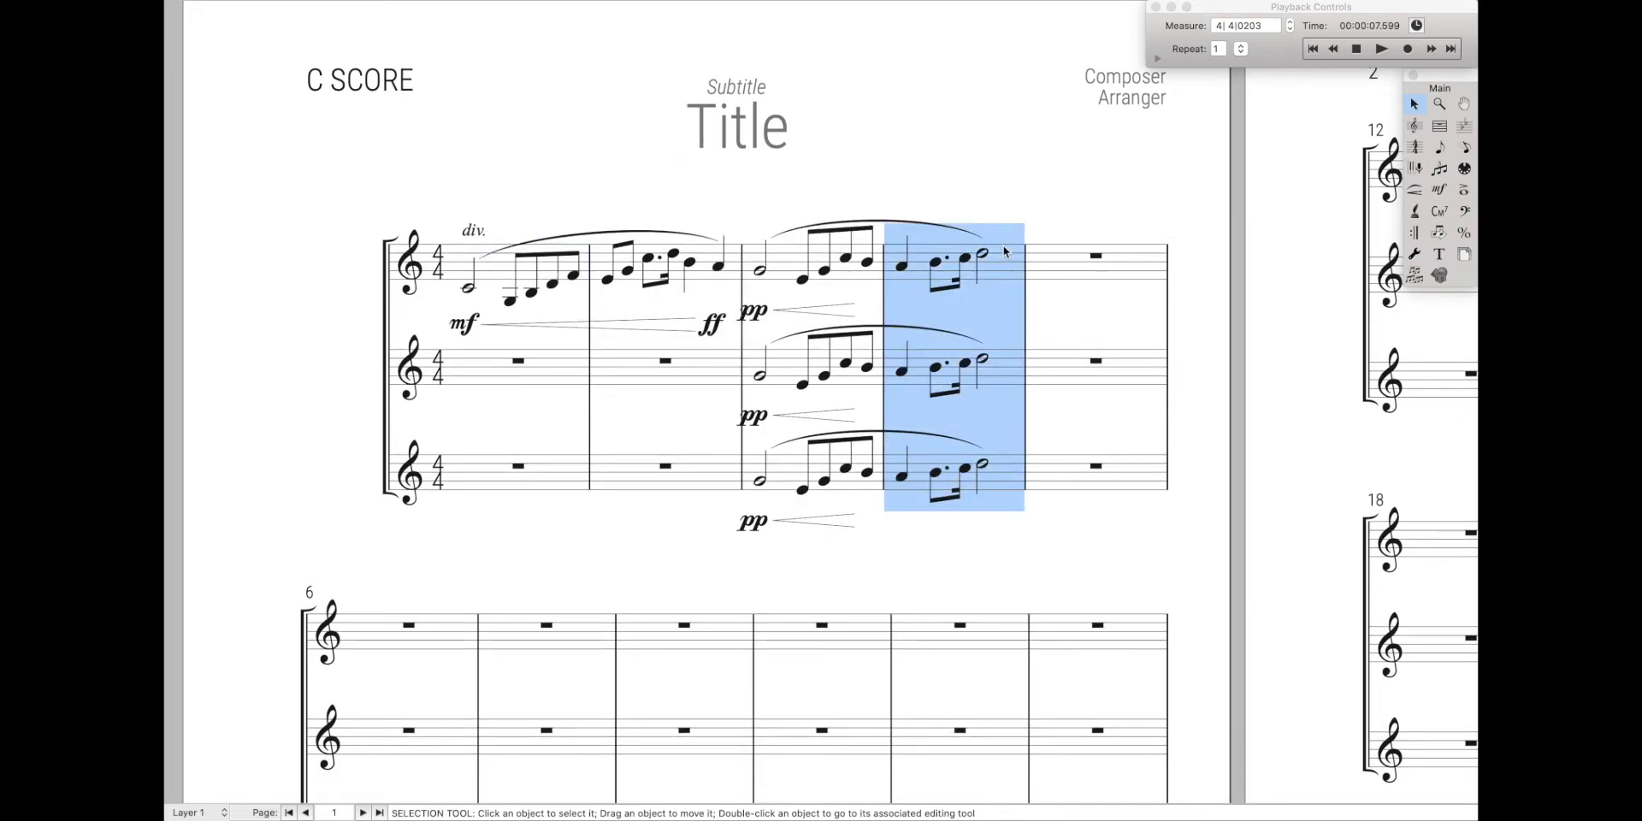
pyautogui.press('c')
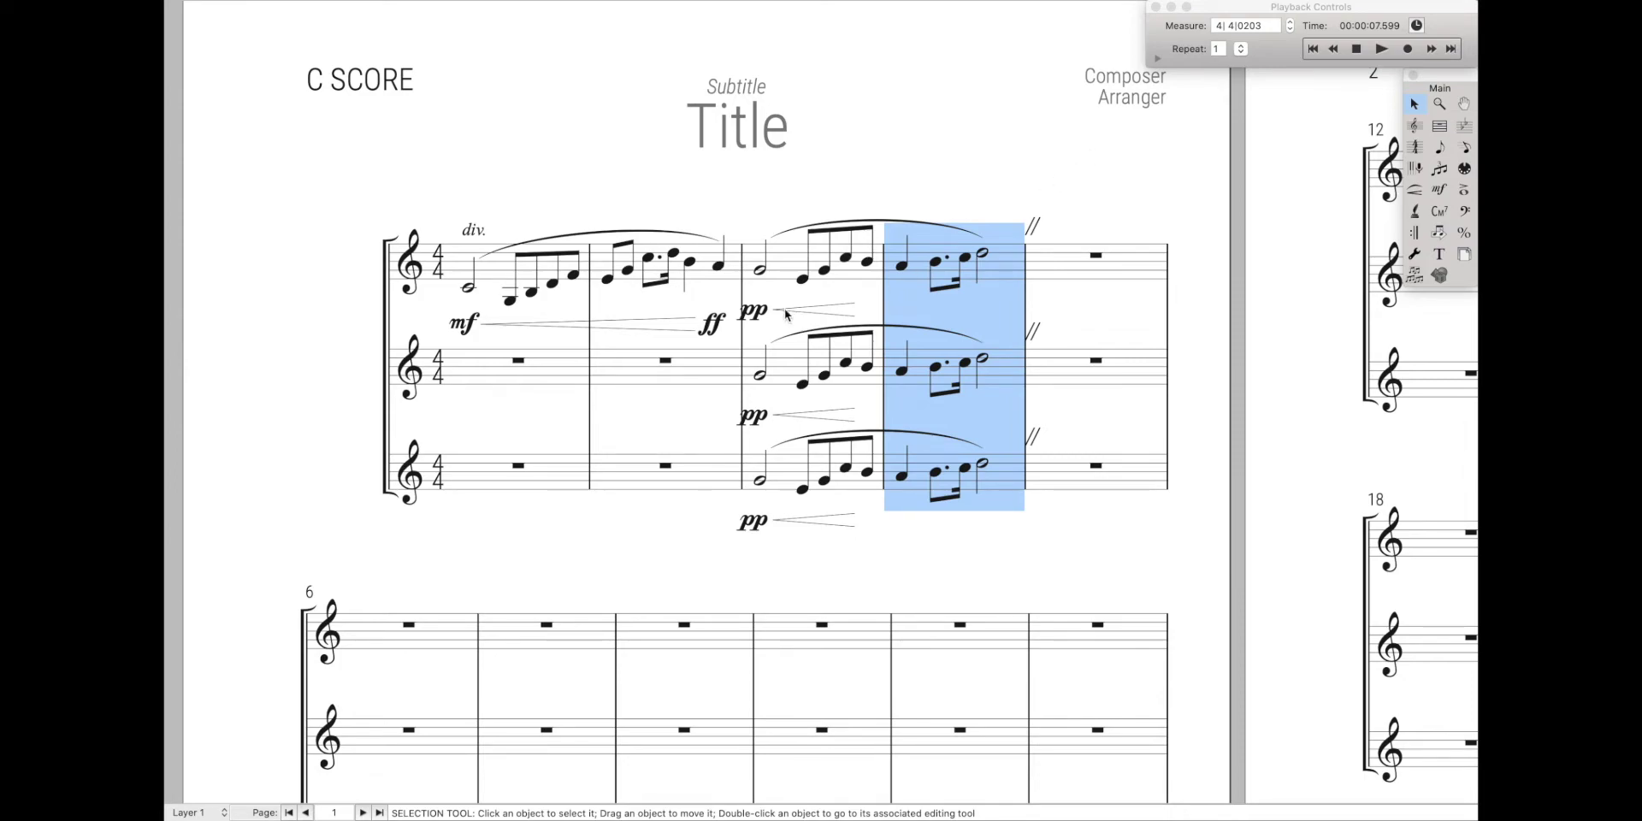
# - Browse the expression library's technique and expressive text categories, closing it without adding anything
pyautogui.press('e')
pyautogui.doubleClick(613, 266)
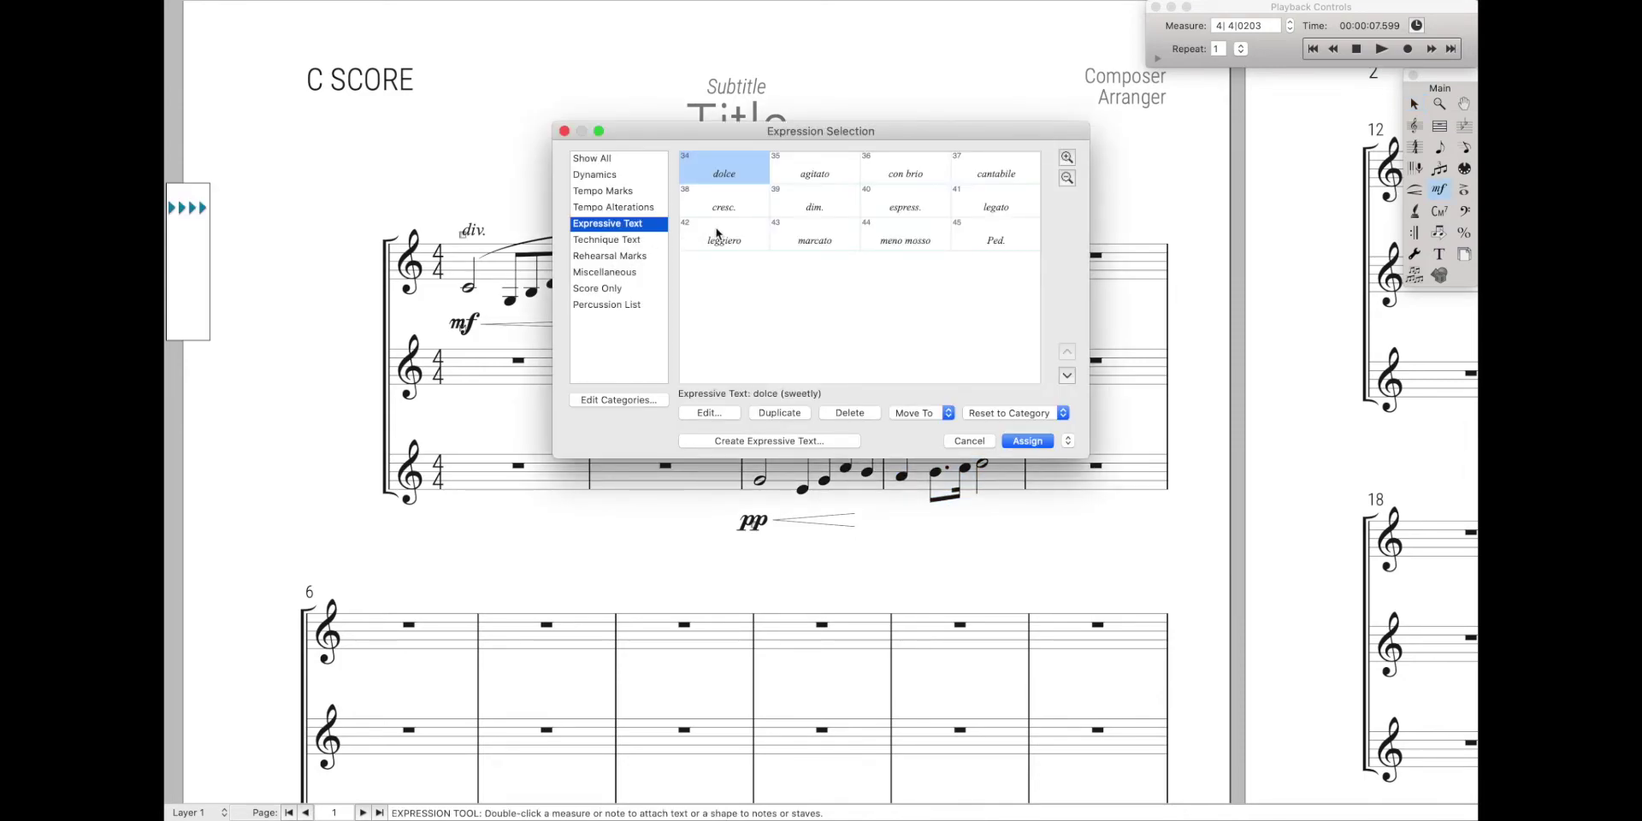
pyautogui.click(646, 243)
pyautogui.scroll(-1, 840, 313)
pyautogui.scroll(1, 840, 313)
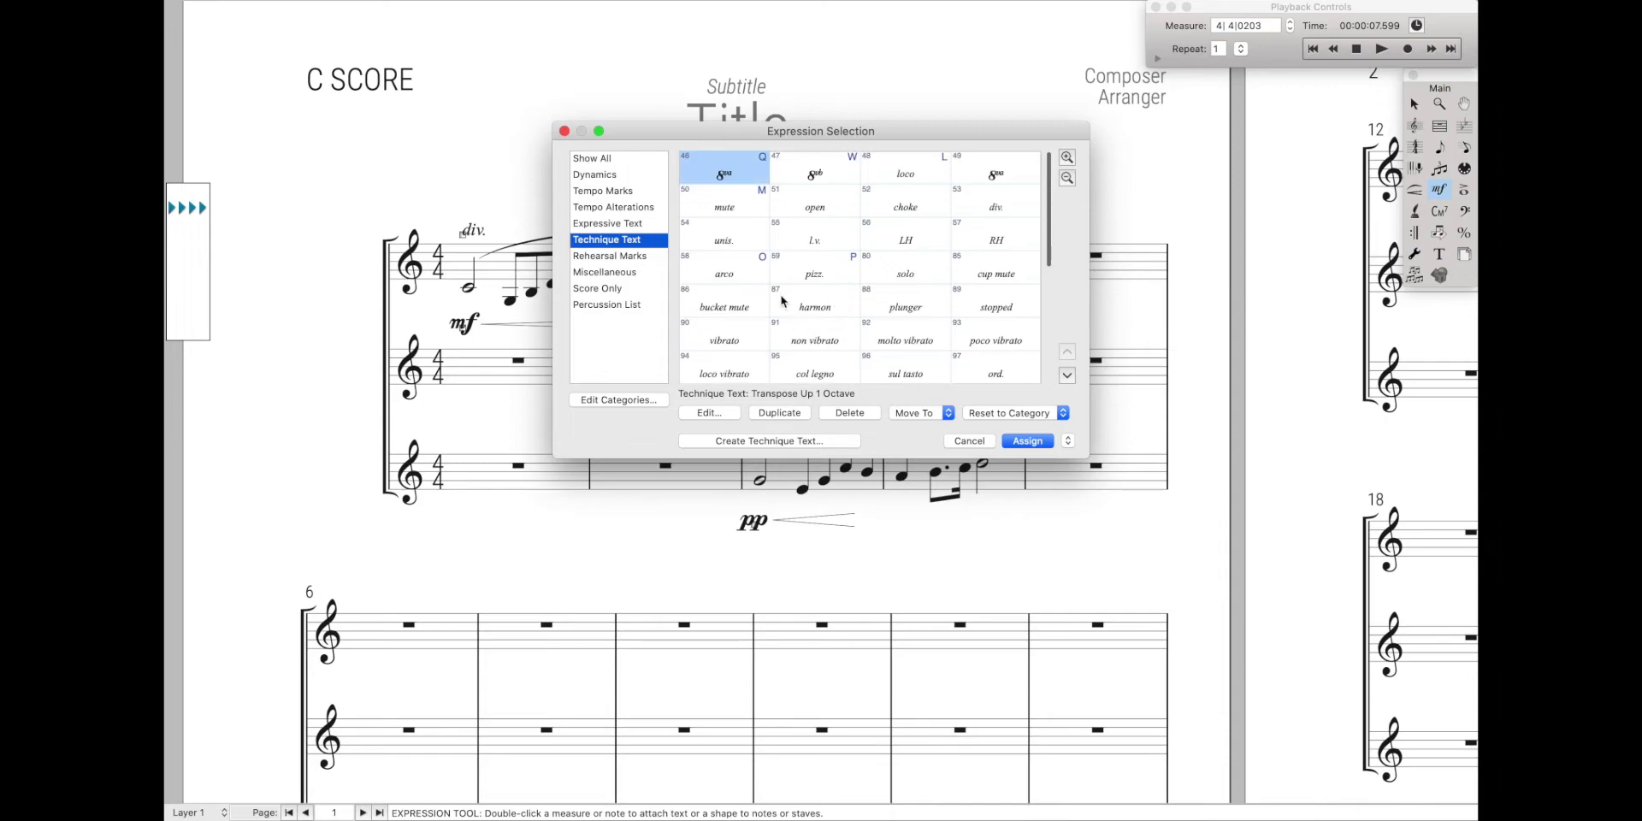
pyautogui.click(609, 224)
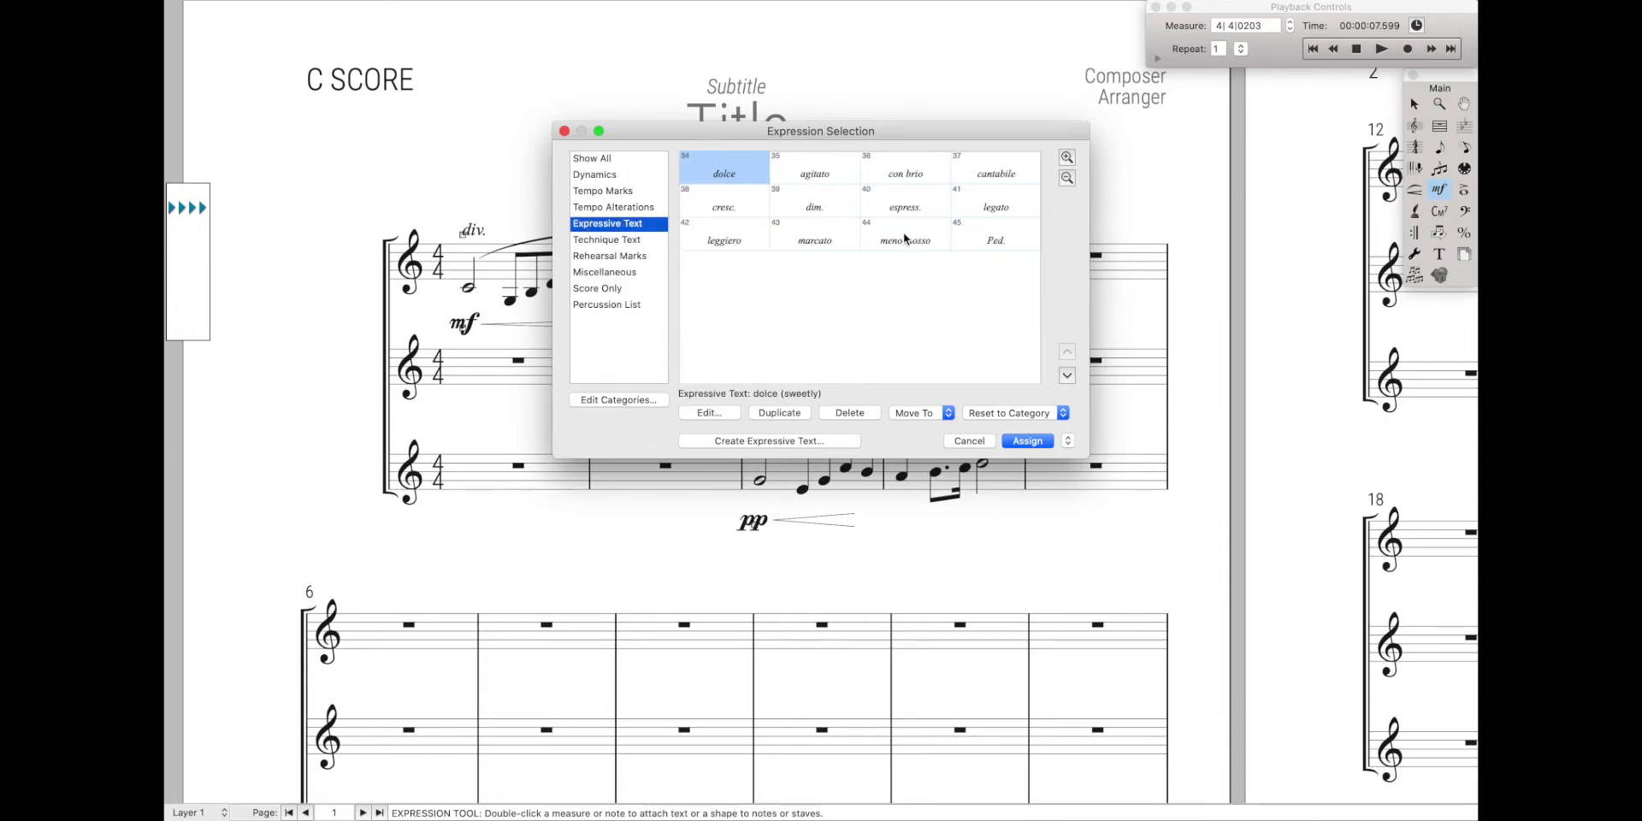
pyautogui.click(963, 439)
pyautogui.press('Escape')
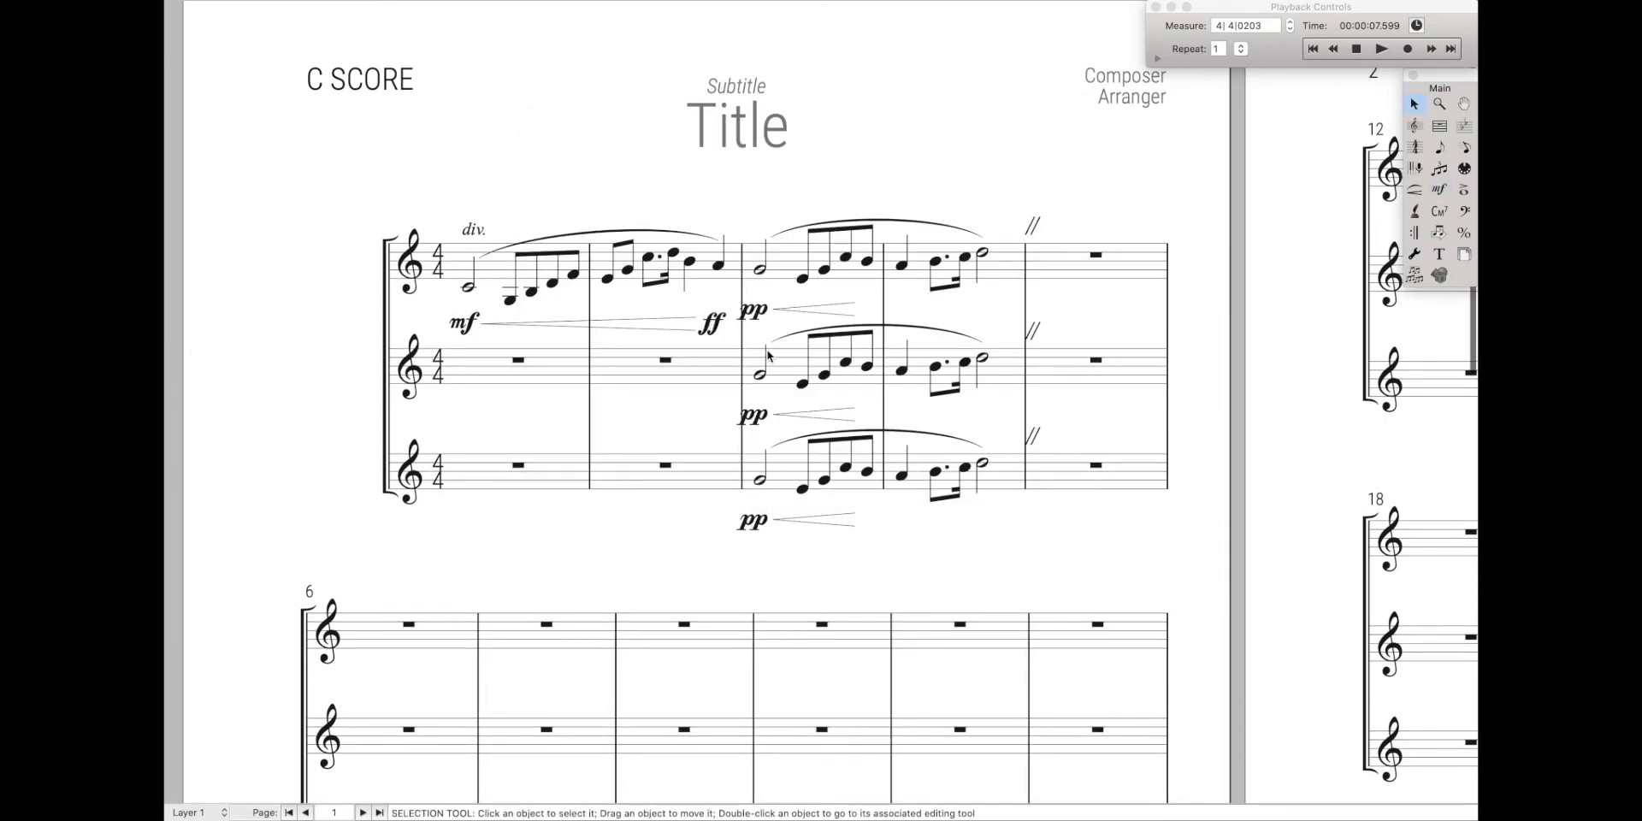
# - Add the custom technique text 'brassy' above measure 7 of the top staff
pyautogui.click(508, 638)
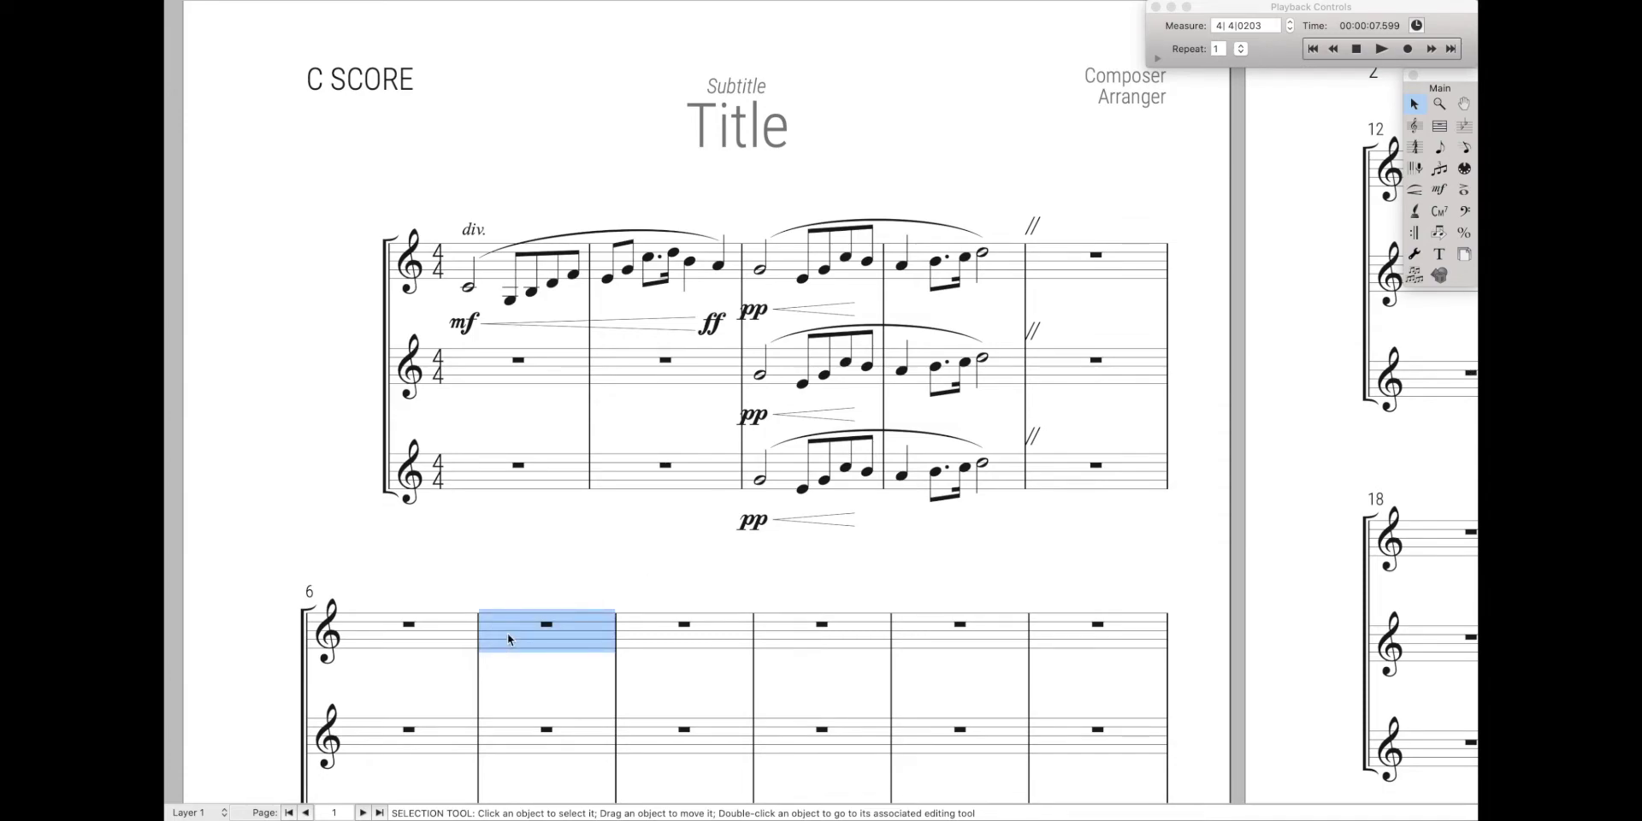
pyautogui.hotkey('ctrl', 'alt', 't')
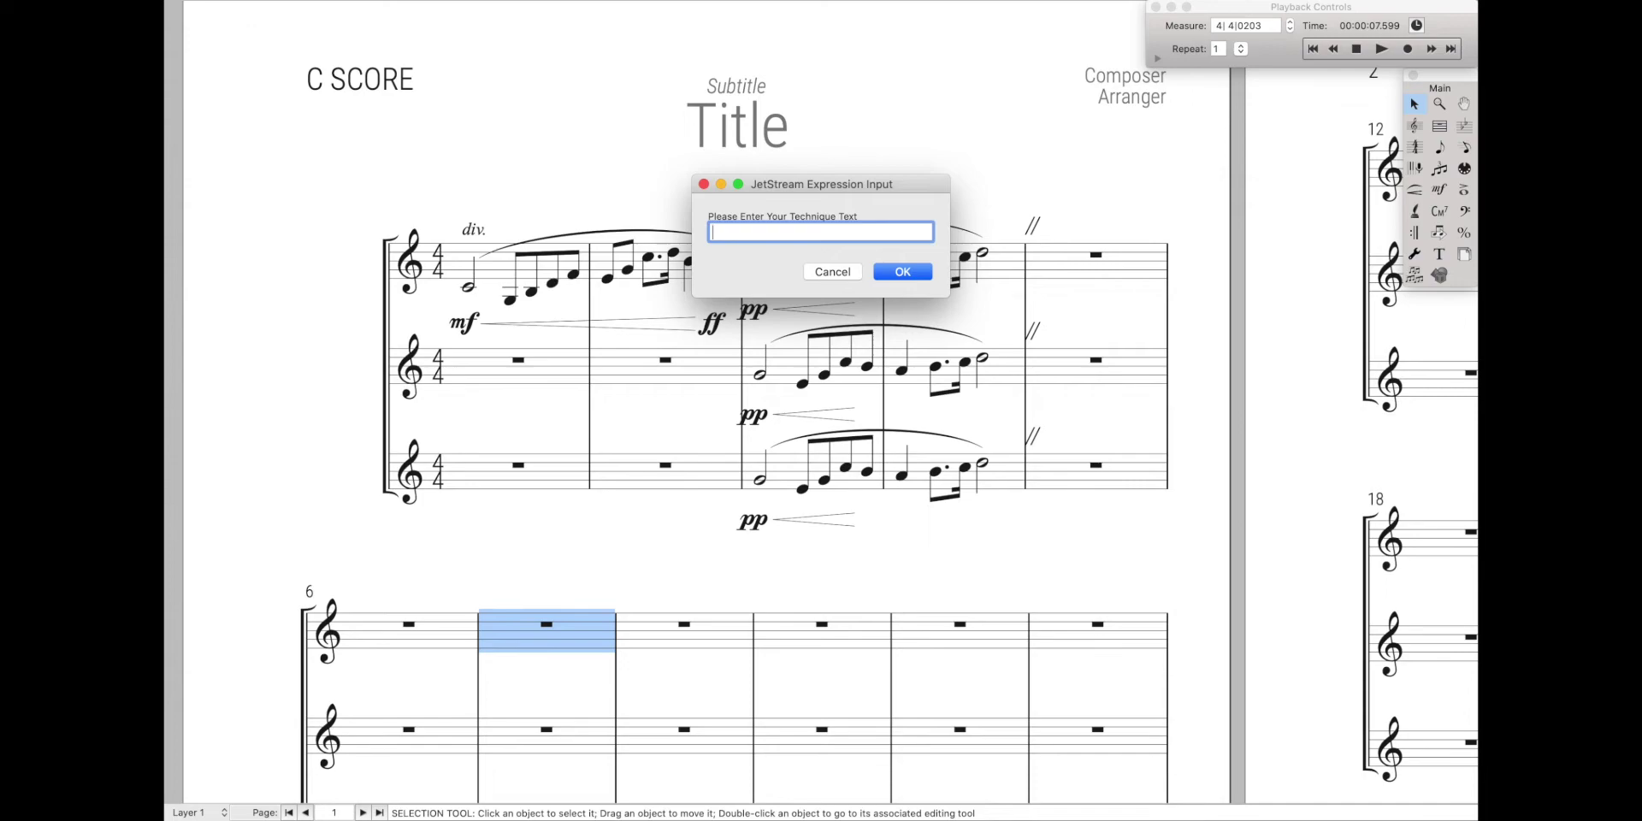
pyautogui.write('brassy')
pyautogui.press('Return')
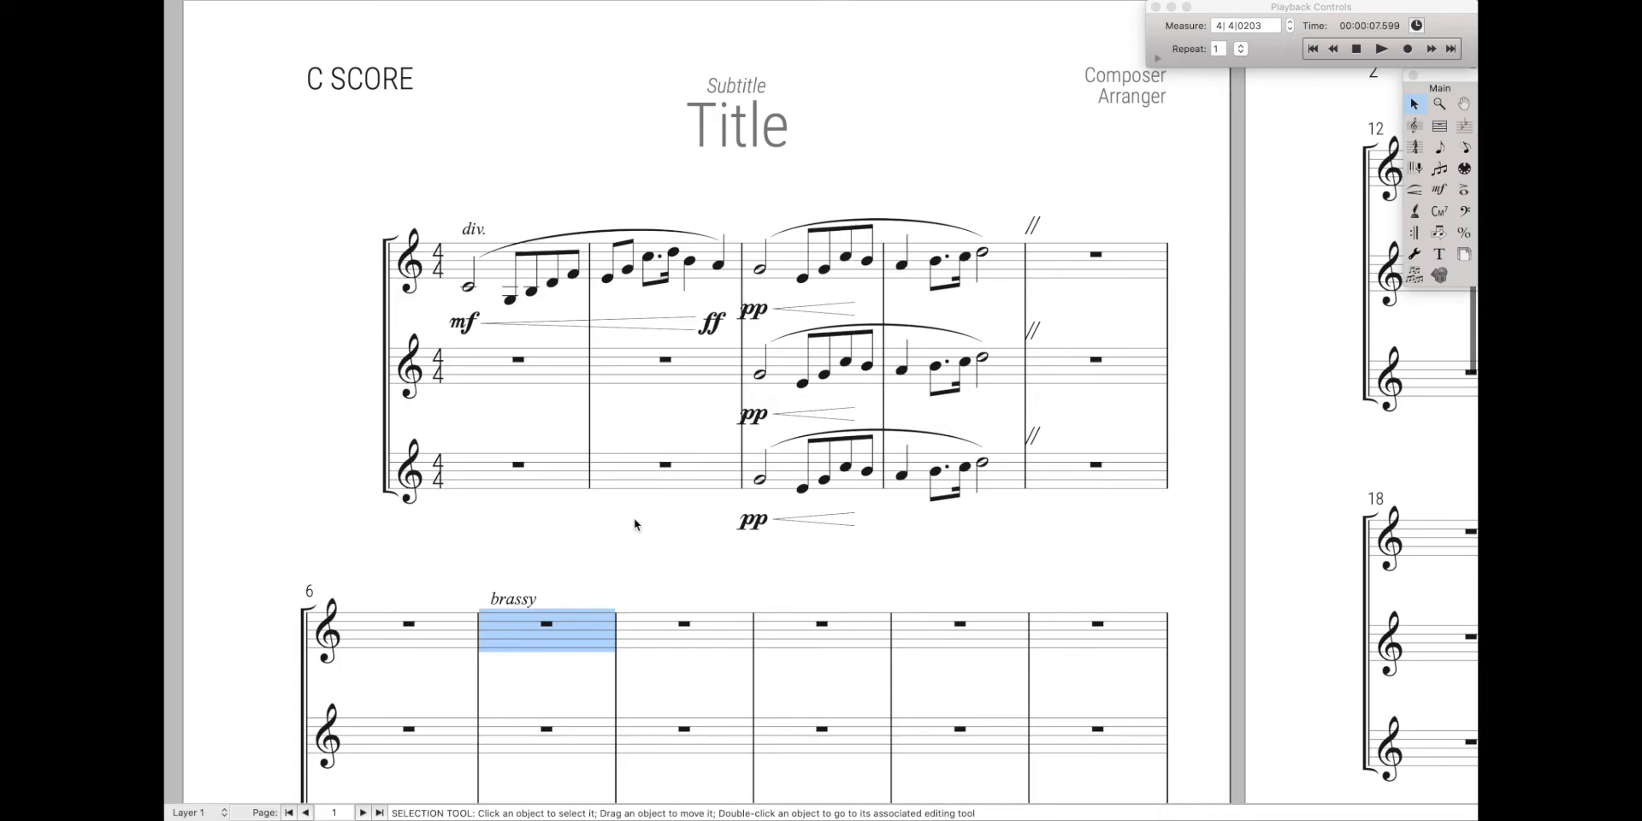
# - Check the brassy marking in the expression library and close it without adding solo
pyautogui.doubleClick(513, 600)
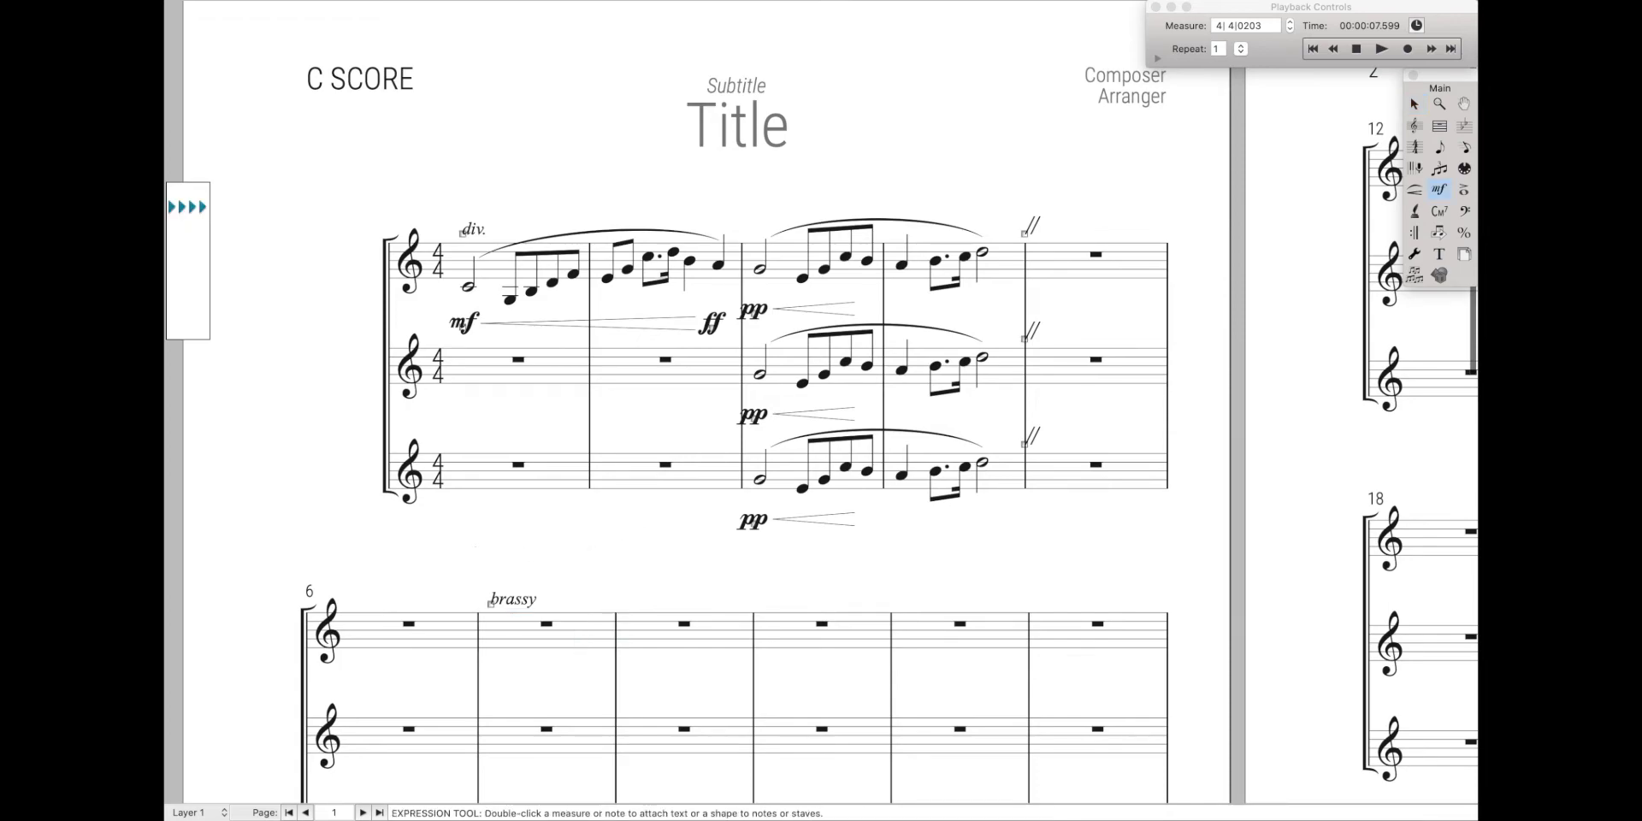
pyautogui.doubleClick(646, 648)
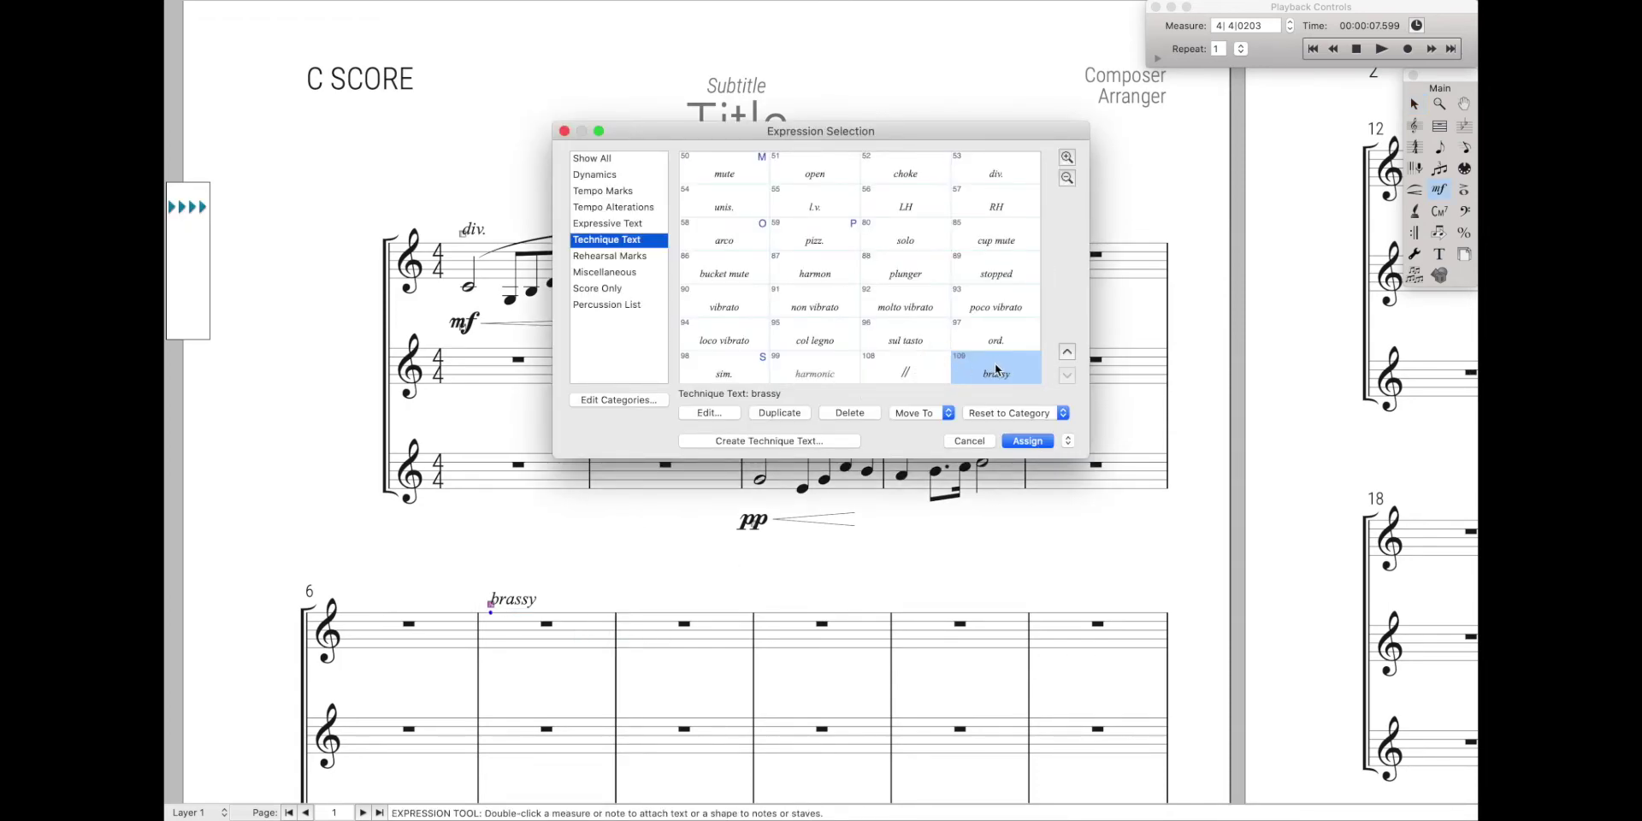
pyautogui.scroll(1, 927, 323)
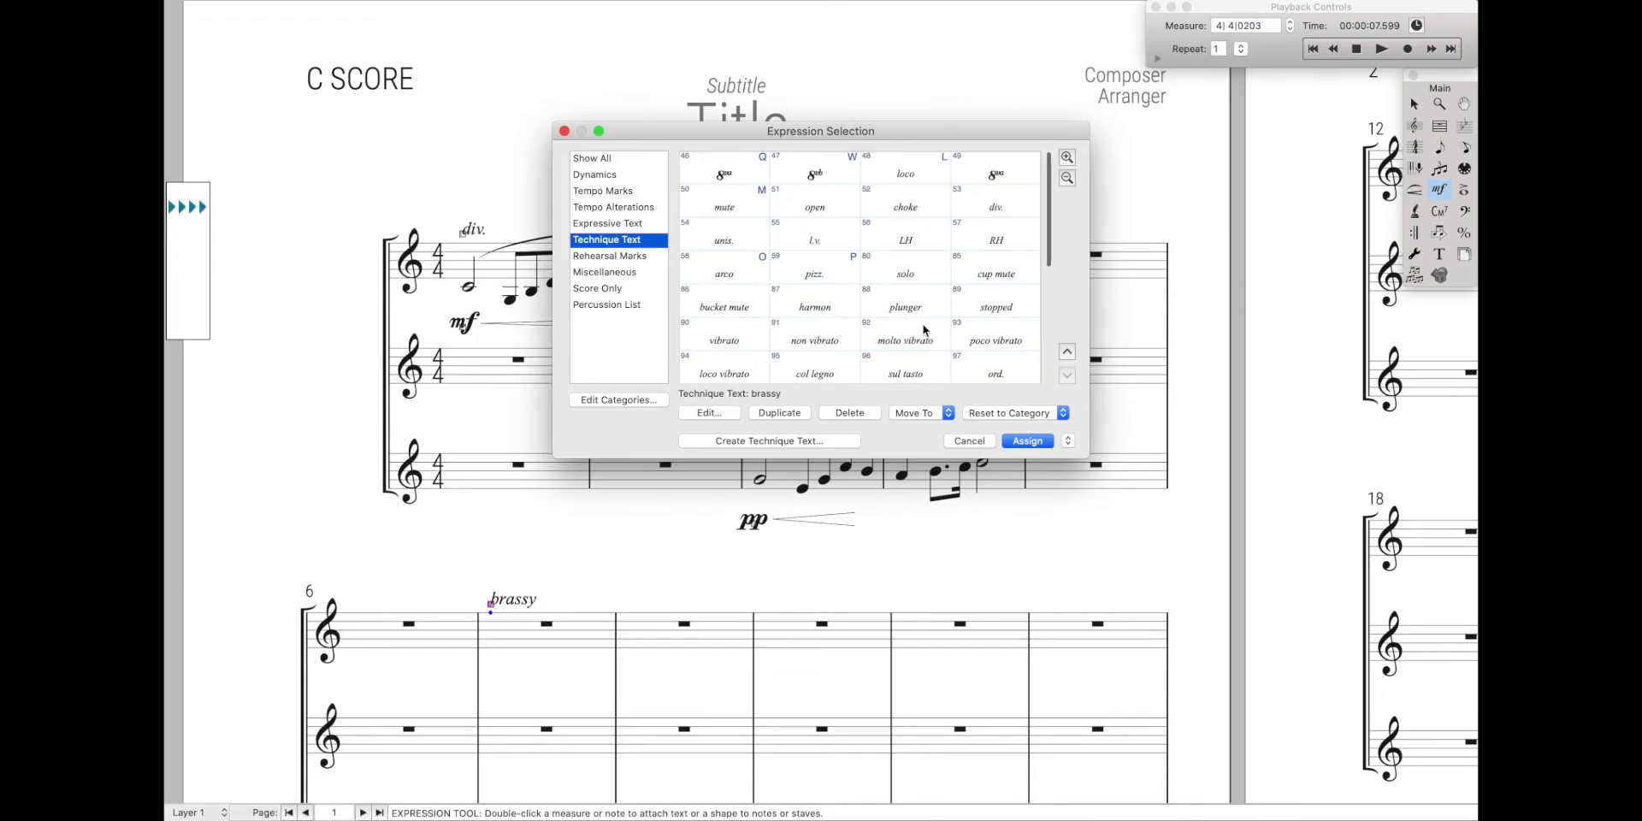
pyautogui.click(904, 279)
pyautogui.click(970, 441)
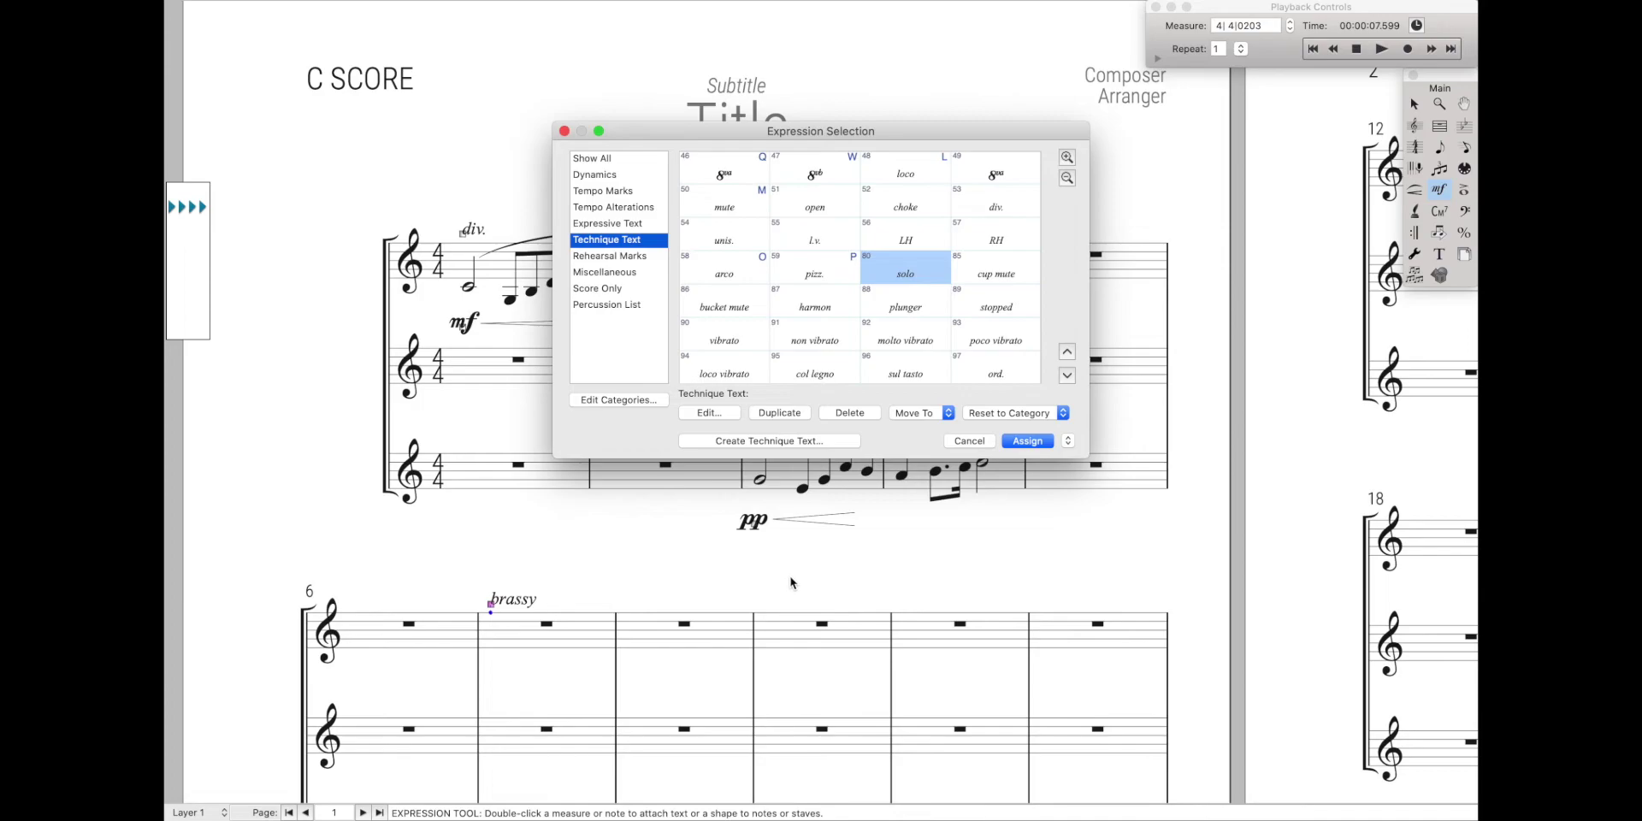
# - Add the custom technique text 'solo' above measure 8 of the top staff
pyautogui.click(684, 625)
pyautogui.hotkey('ctrl', 'alt', 't')
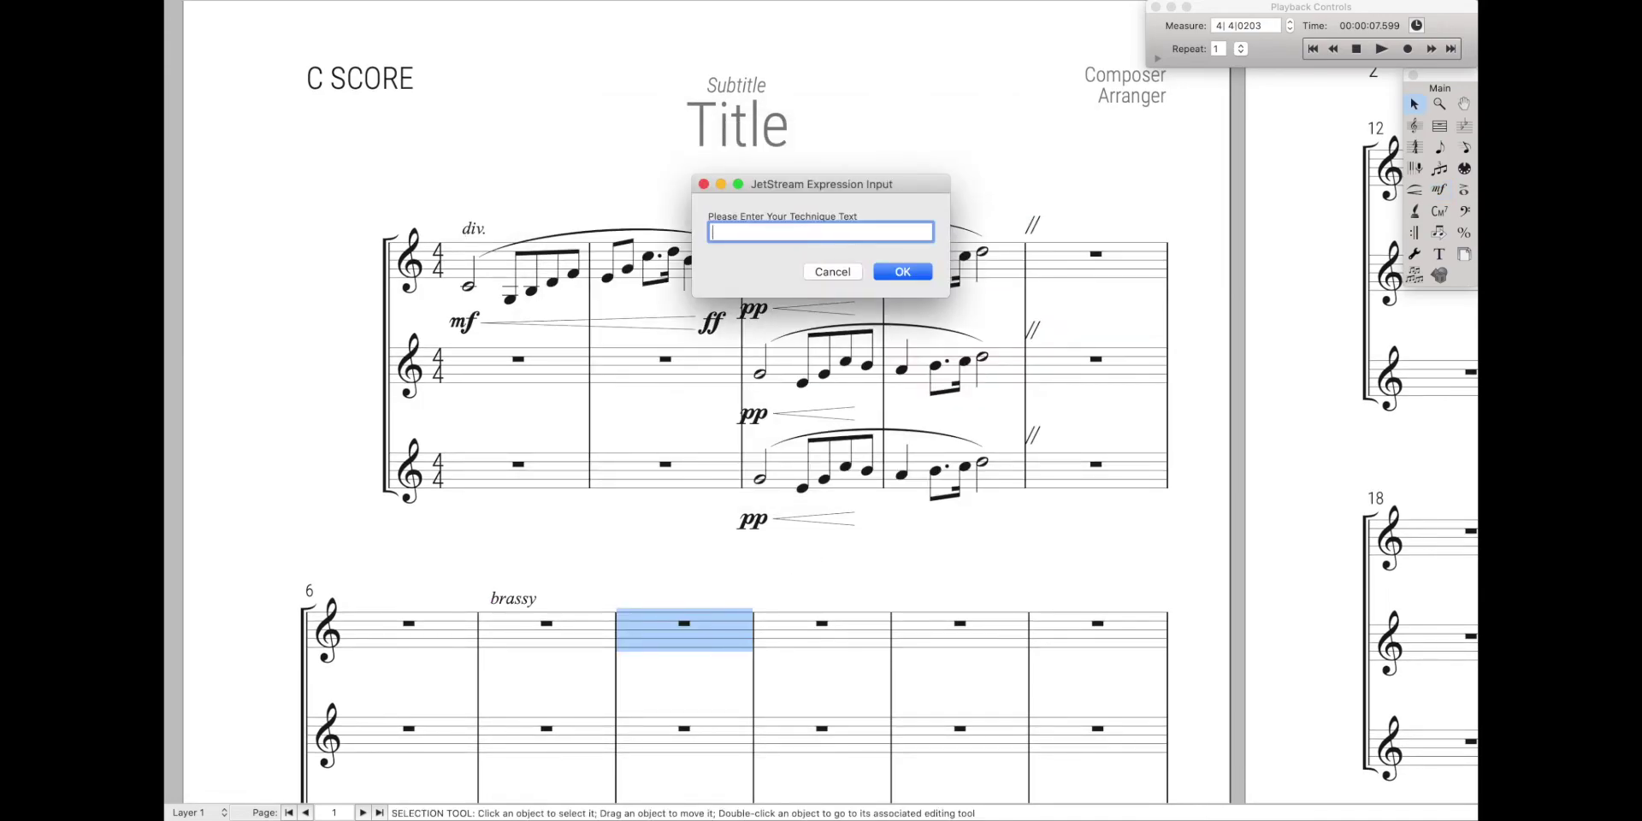
pyautogui.write('solo')
pyautogui.press('Return')
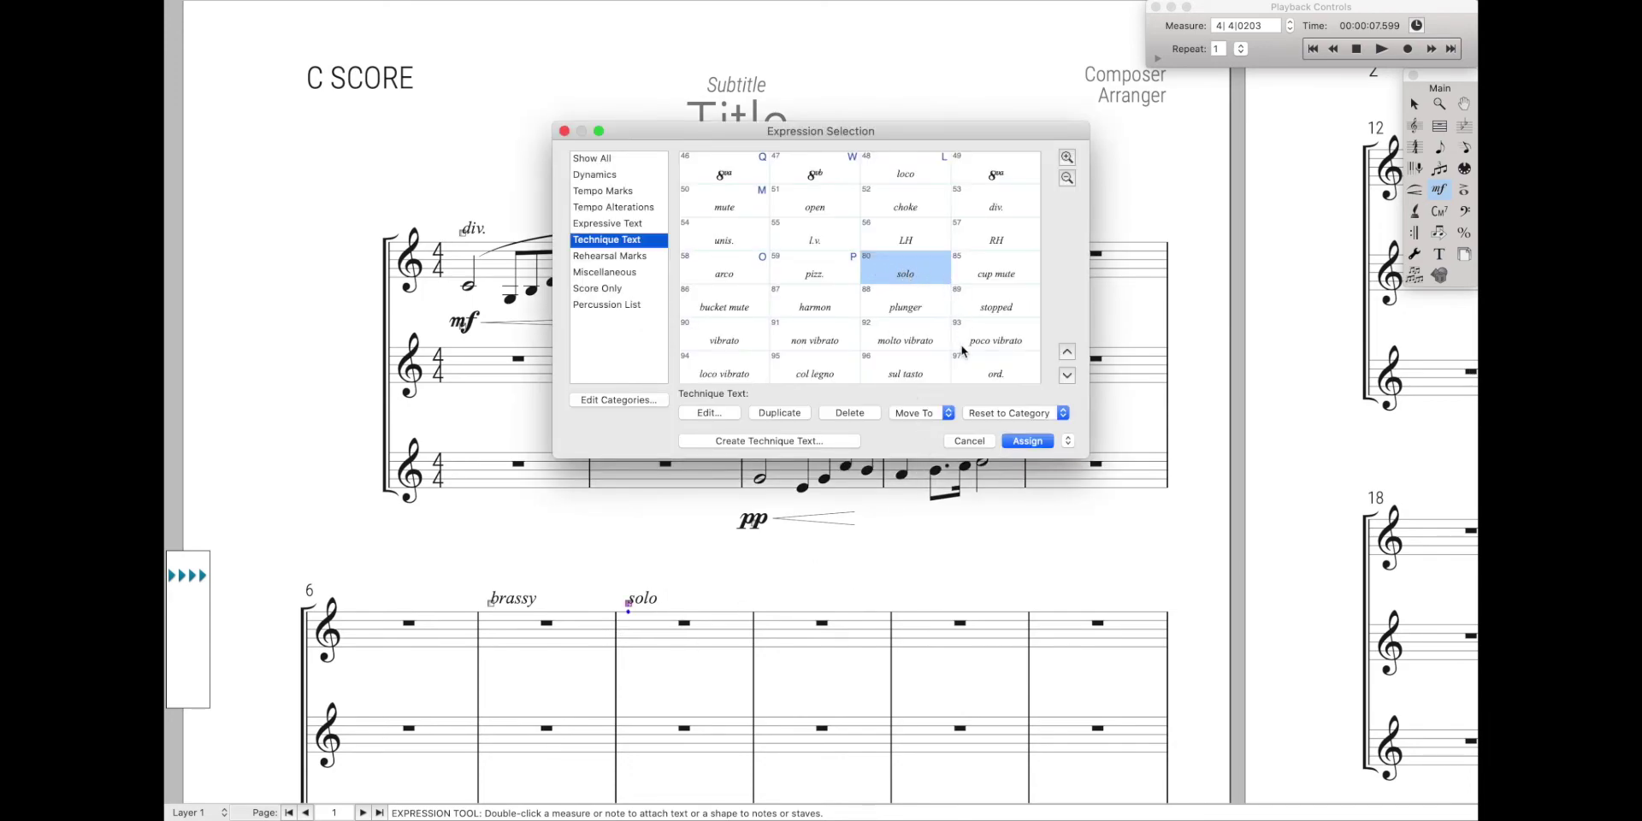
pyautogui.click(969, 440)
pyautogui.press('Escape')
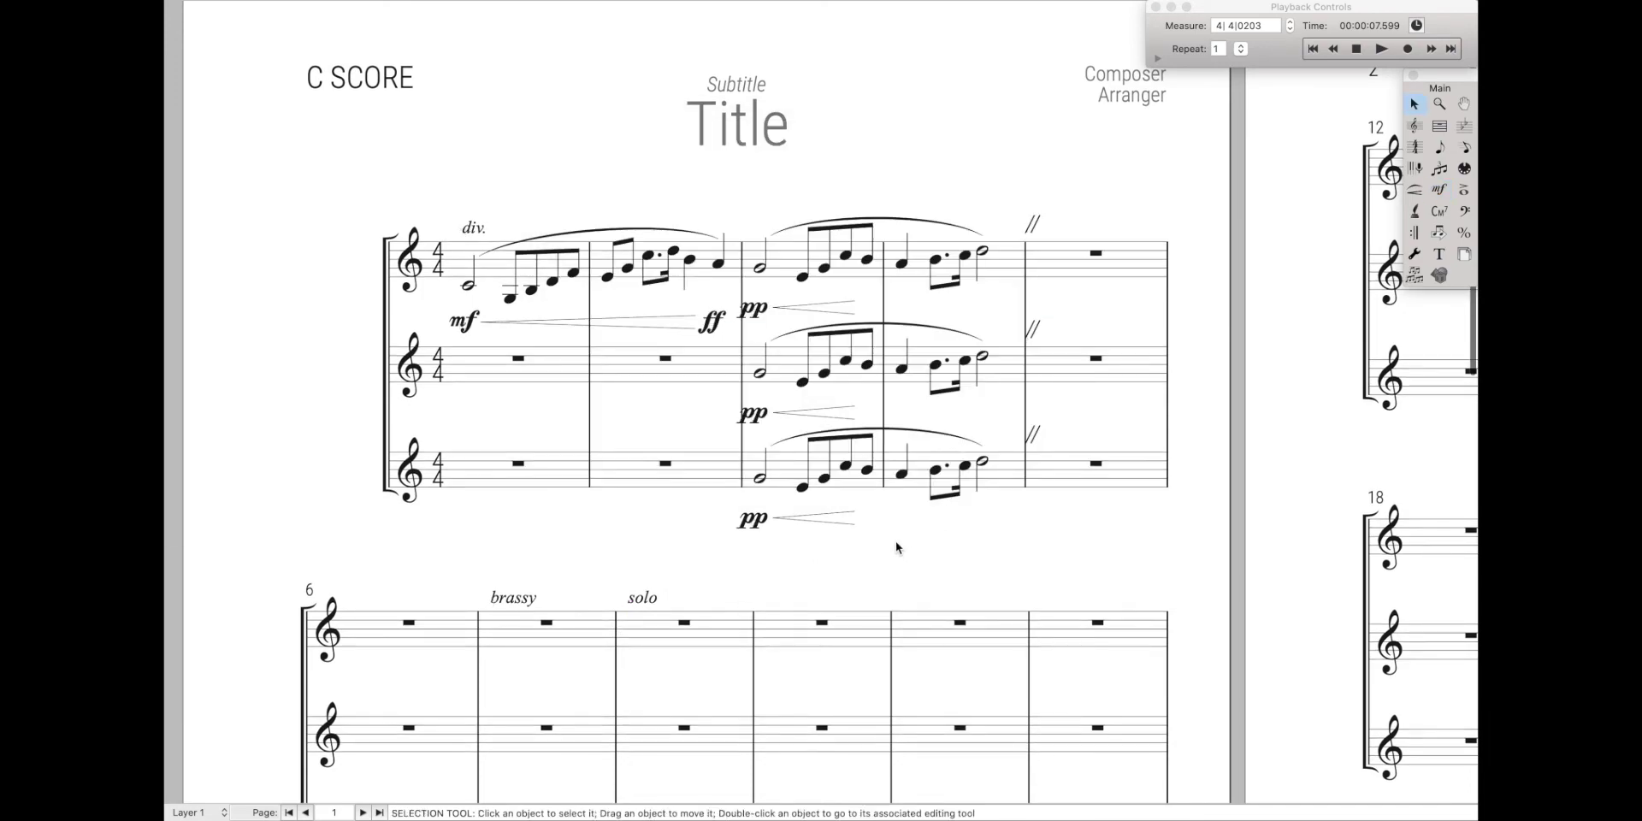